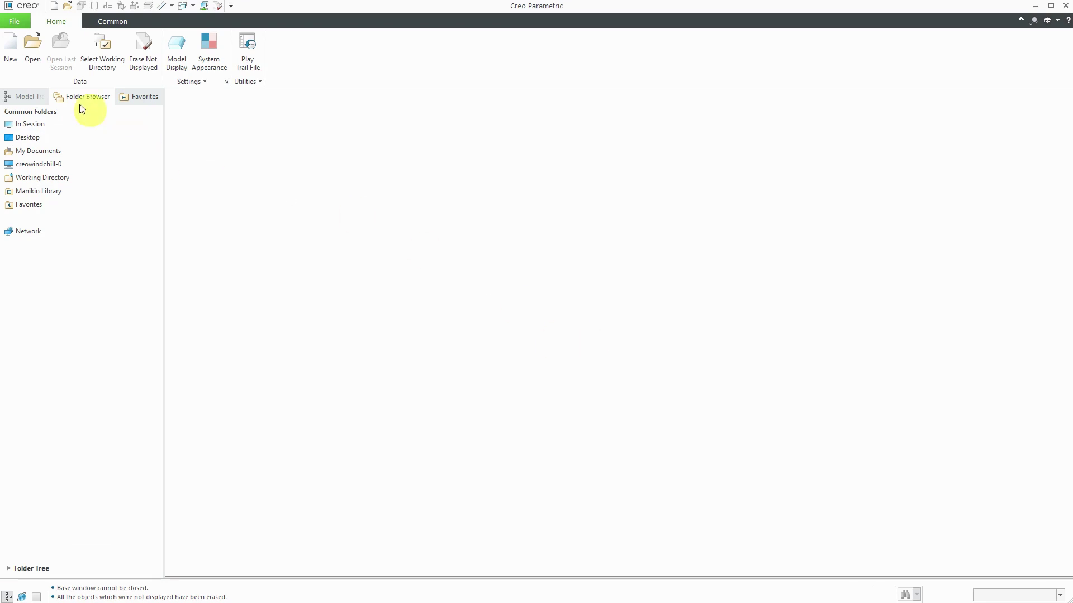
Import joystick_023990_ew.stp, with file type set to All Files, as a new assembly.
click(34, 59)
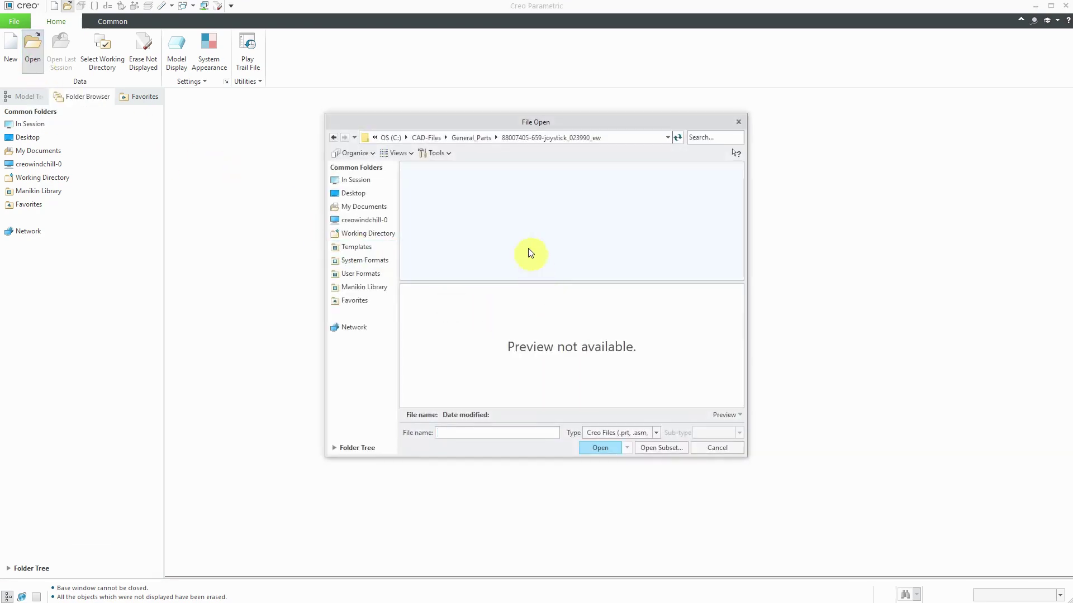
click(654, 434)
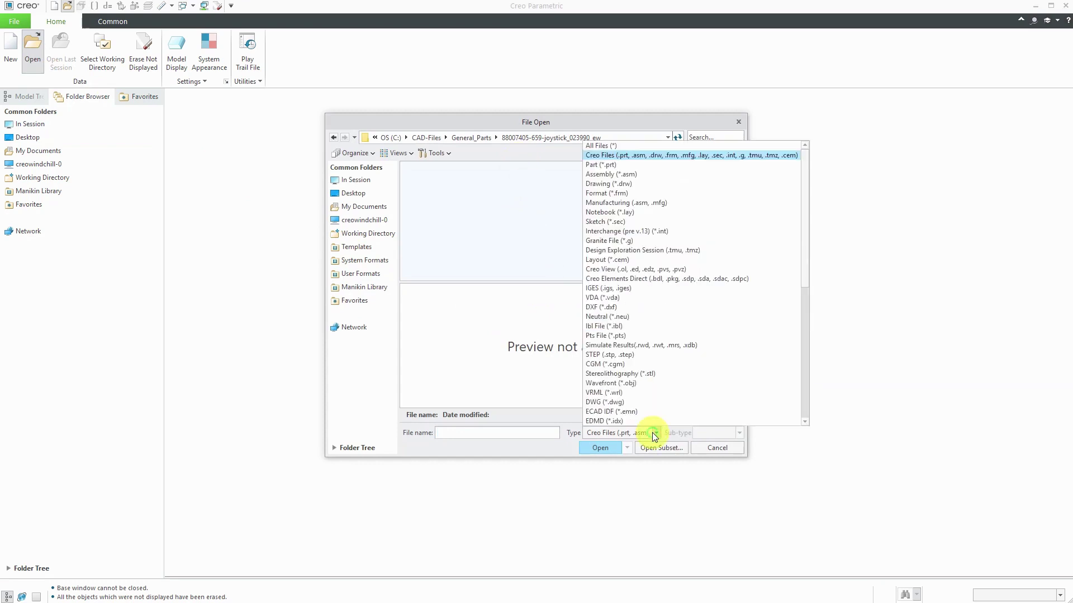
click(606, 146)
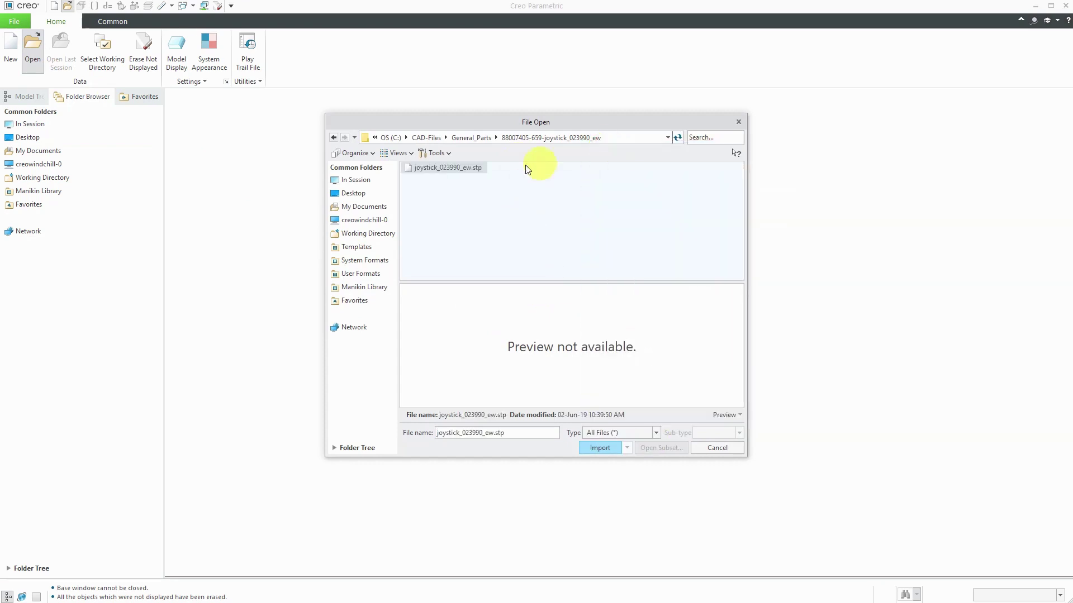
click(608, 448)
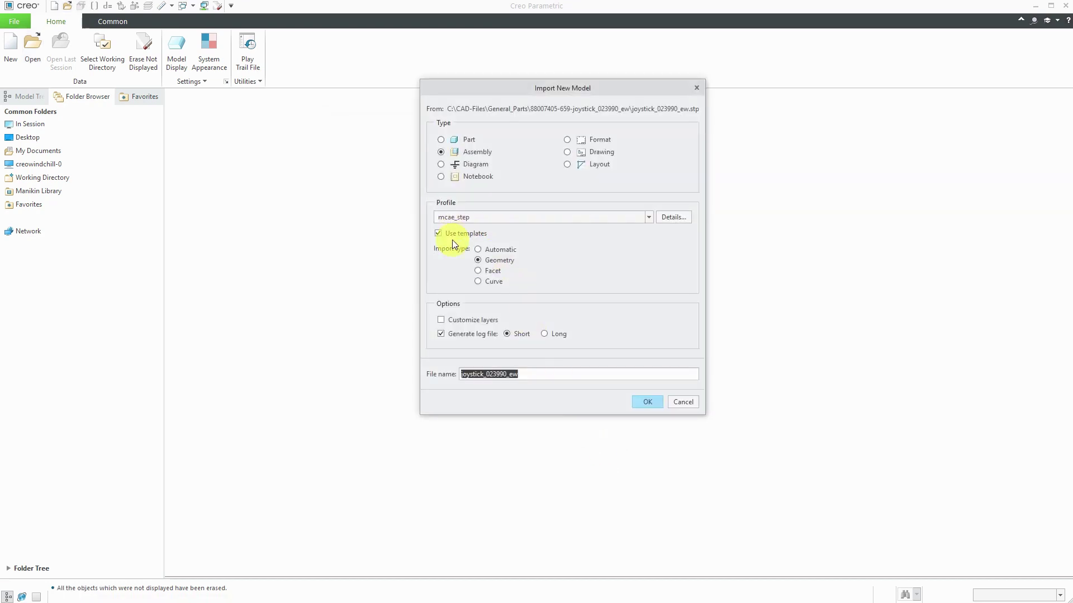
click(646, 403)
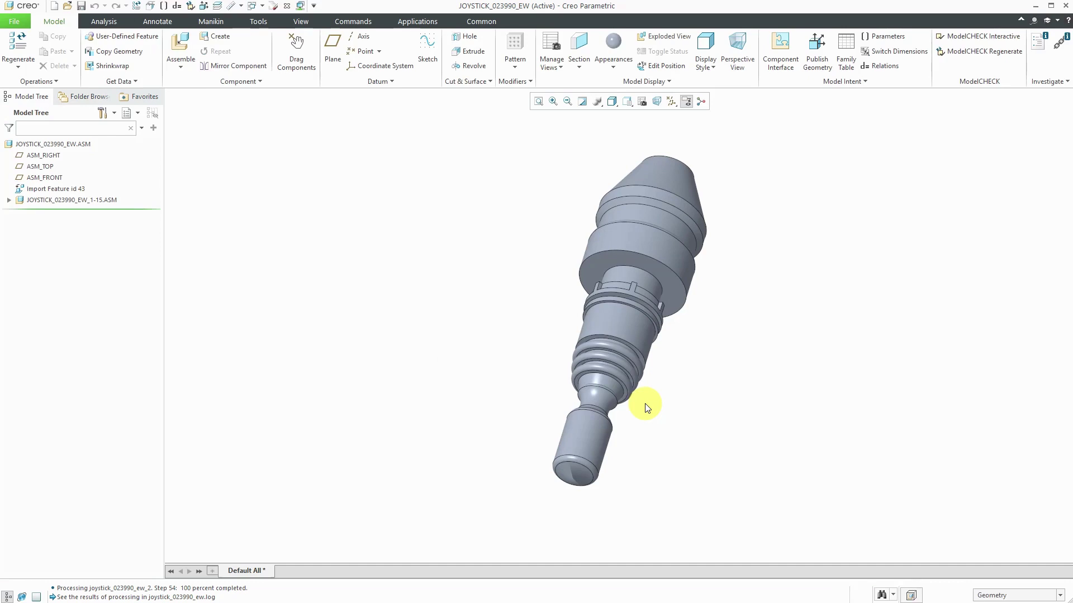
Open JOYSTICK_023990_EW_1-26.PRT on its own and show datum planes, coordinate systems and points.
click(9, 199)
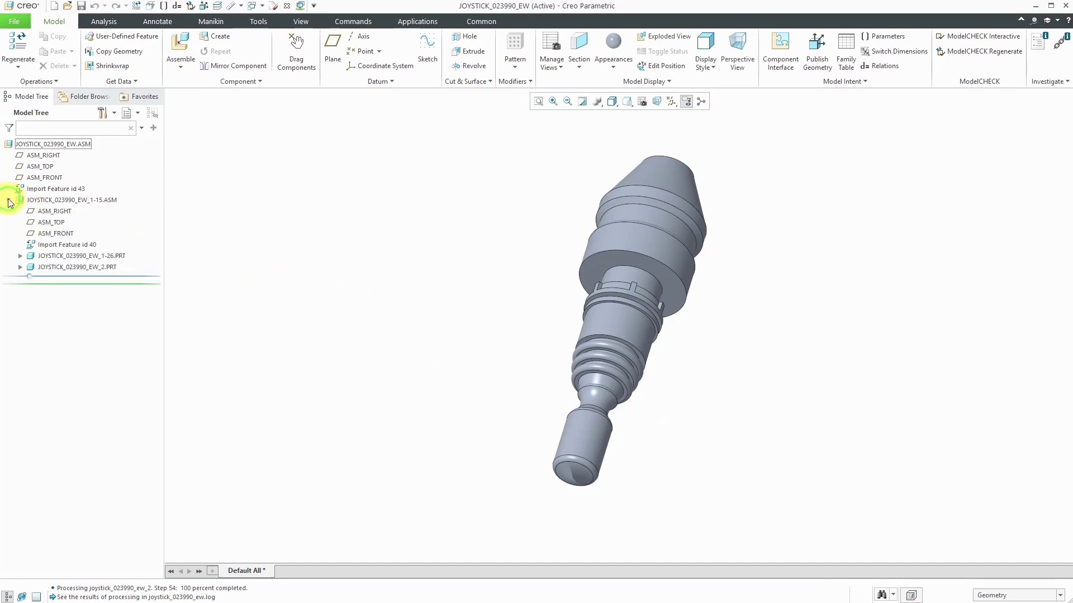
click(93, 257)
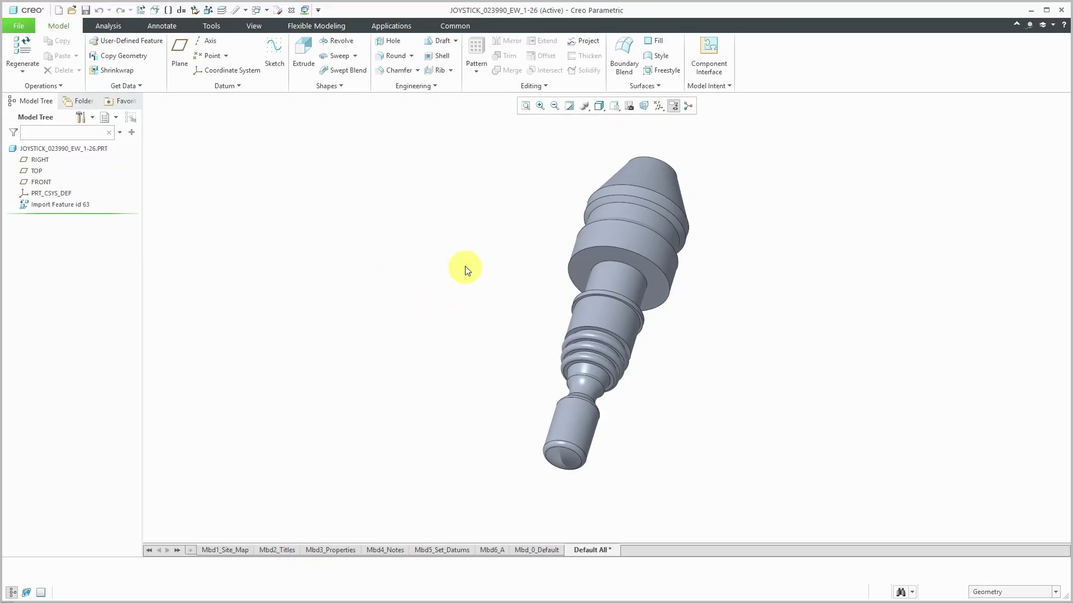
click(658, 106)
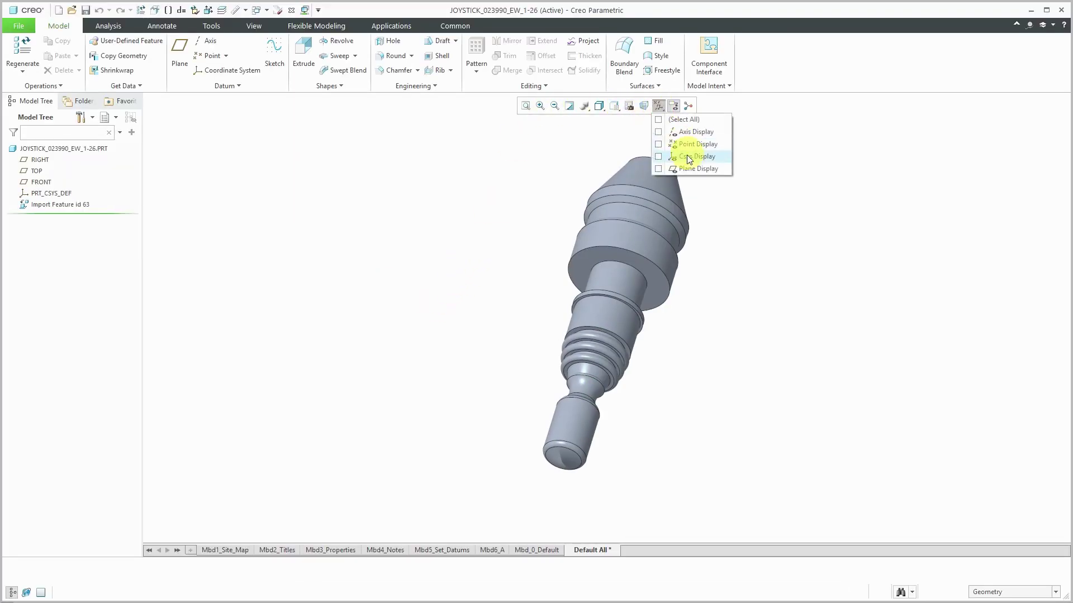
click(692, 170)
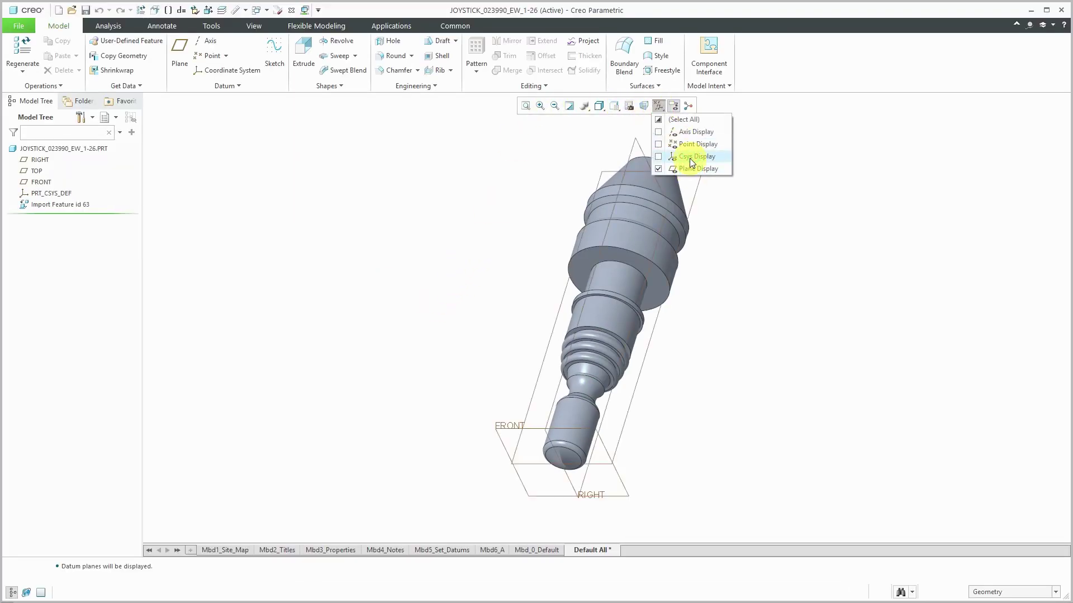
click(695, 157)
click(698, 145)
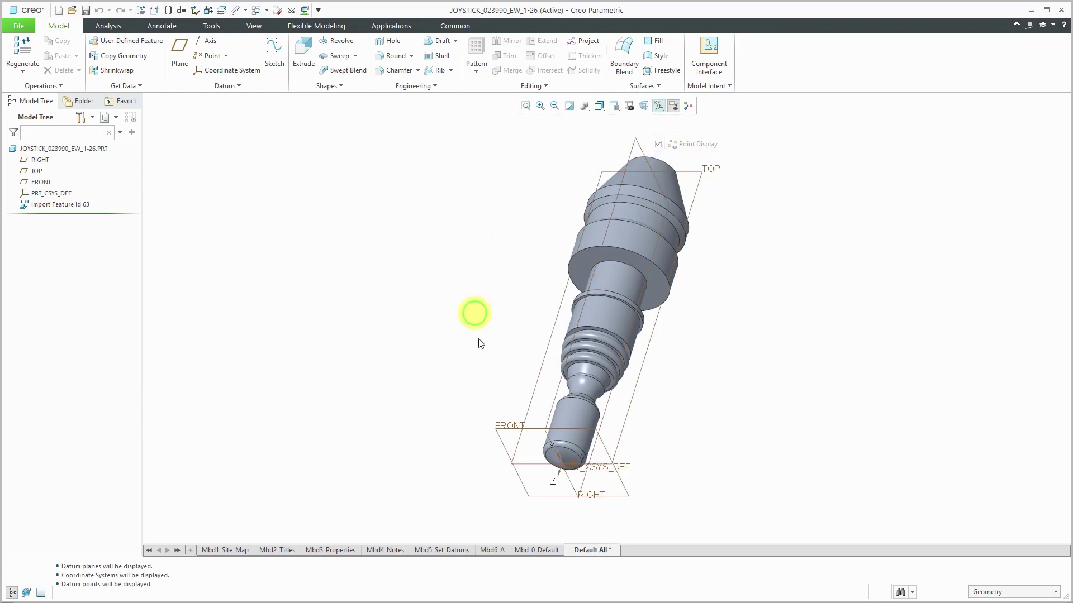
Orbit and zoom in on the joystick part to inspect it.
mouse_move(474, 314)
middle_down()
mouse_move(555, 350)
mouse_move(541, 288)
mouse_move(569, 349)
mouse_move(629, 391)
mouse_move(592, 376)
mouse_move(587, 412)
middle_up()
scroll(600, 430, up, 3)
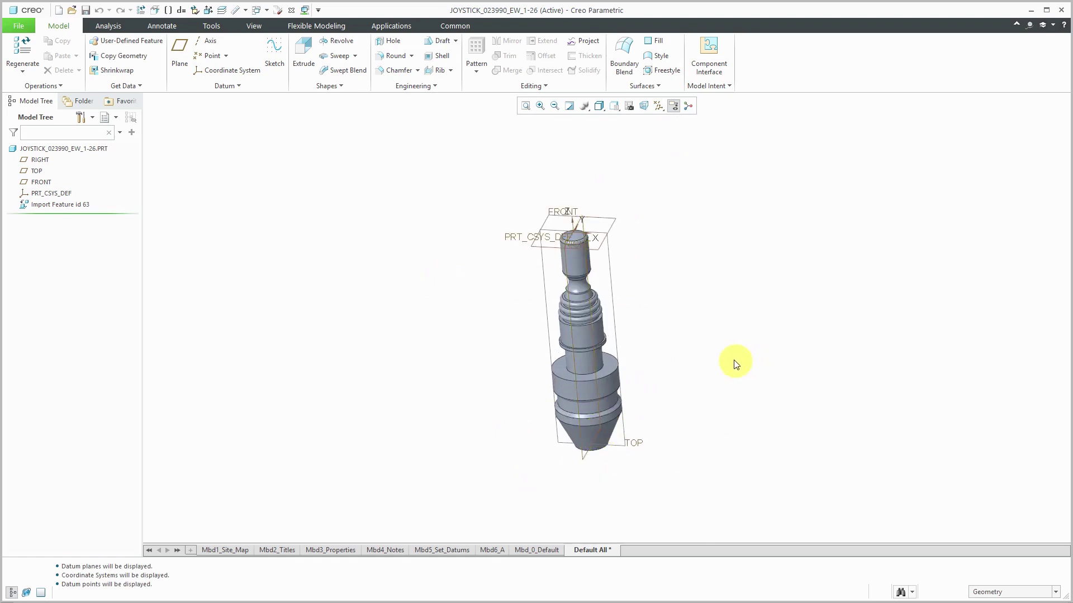
scroll(721, 355, up, 2)
mouse_move(673, 262)
middle_down()
mouse_move(630, 240)
mouse_move(635, 250)
middle_up()
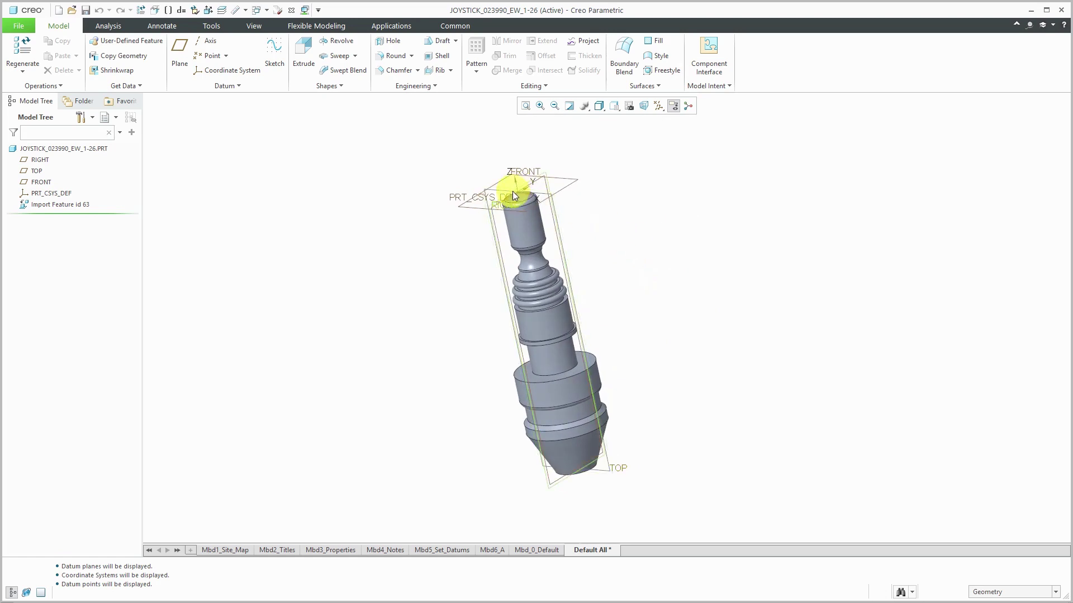
mouse_move(618, 395)
middle_down()
mouse_move(604, 313)
mouse_move(598, 503)
middle_up()
scroll(586, 497, up, 2)
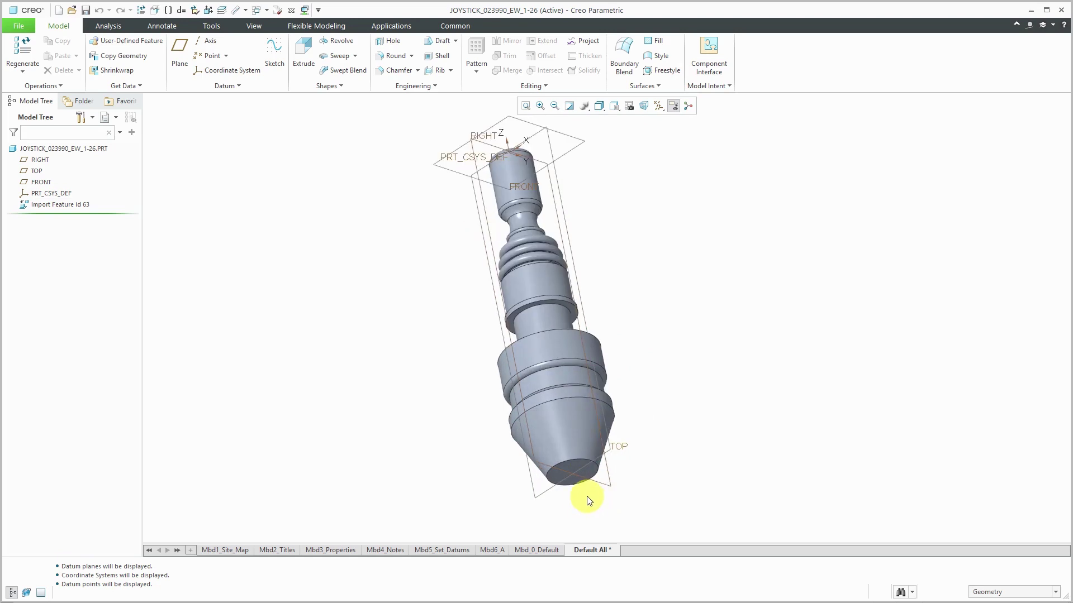
scroll(587, 499, up, 2)
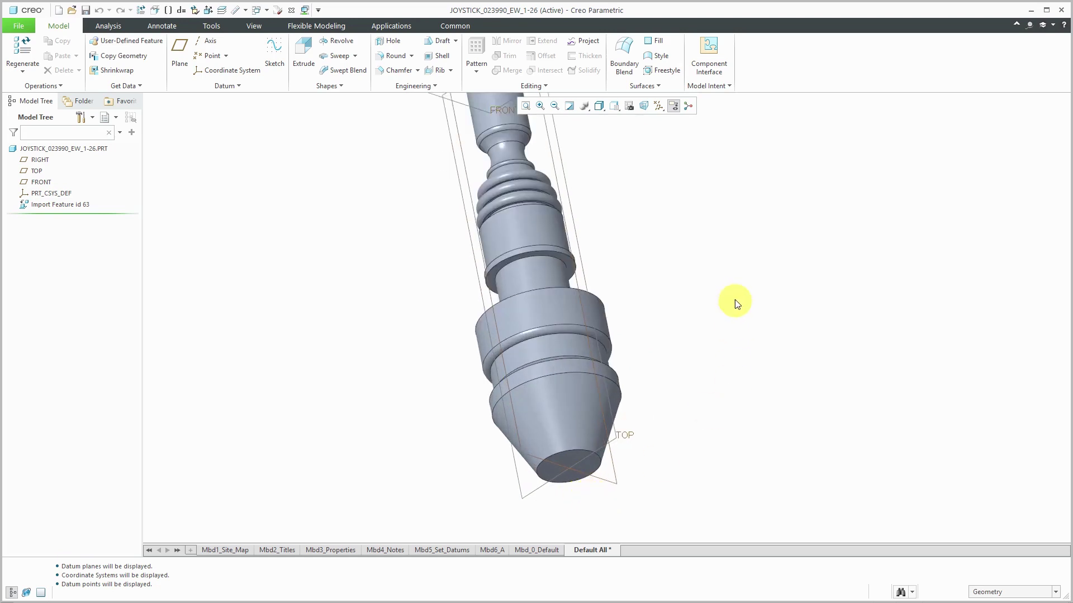
Place datum point PNT0 at the centre of the tip's circular end edge.
click(206, 56)
click(585, 460)
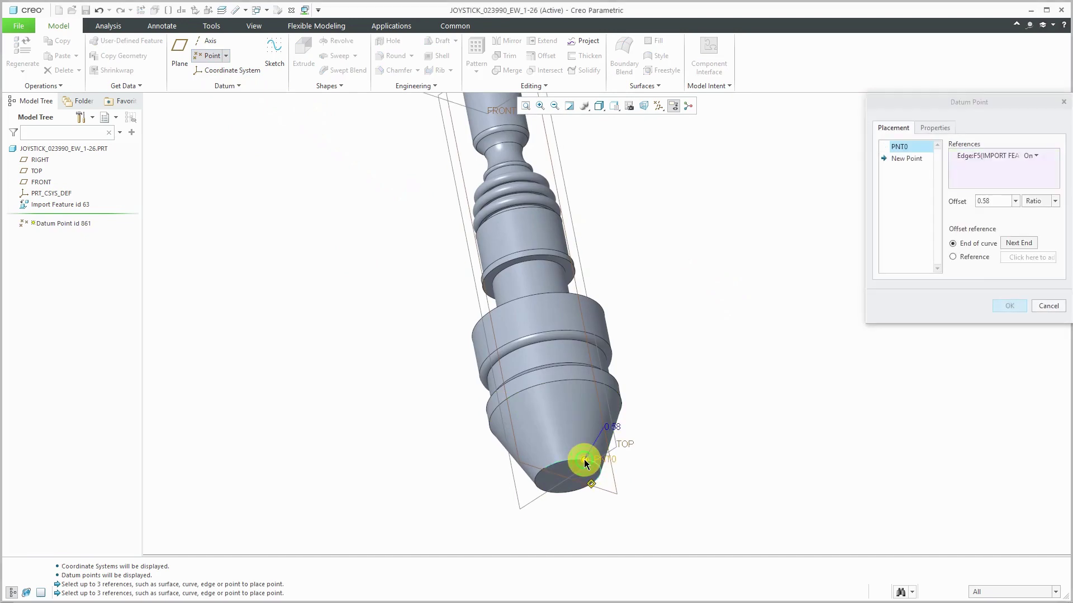
click(1038, 155)
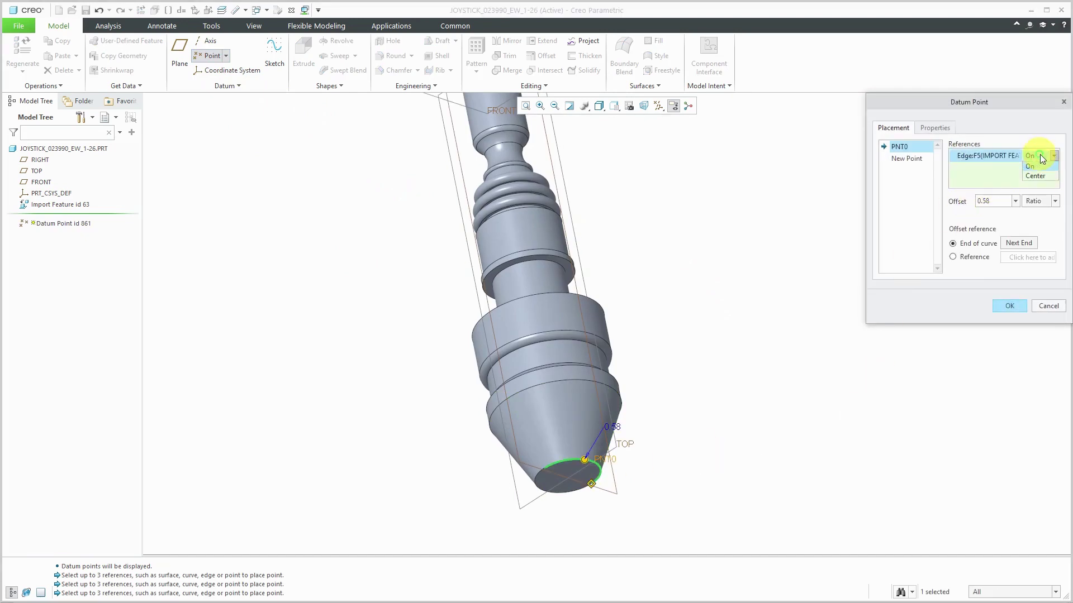
click(1040, 173)
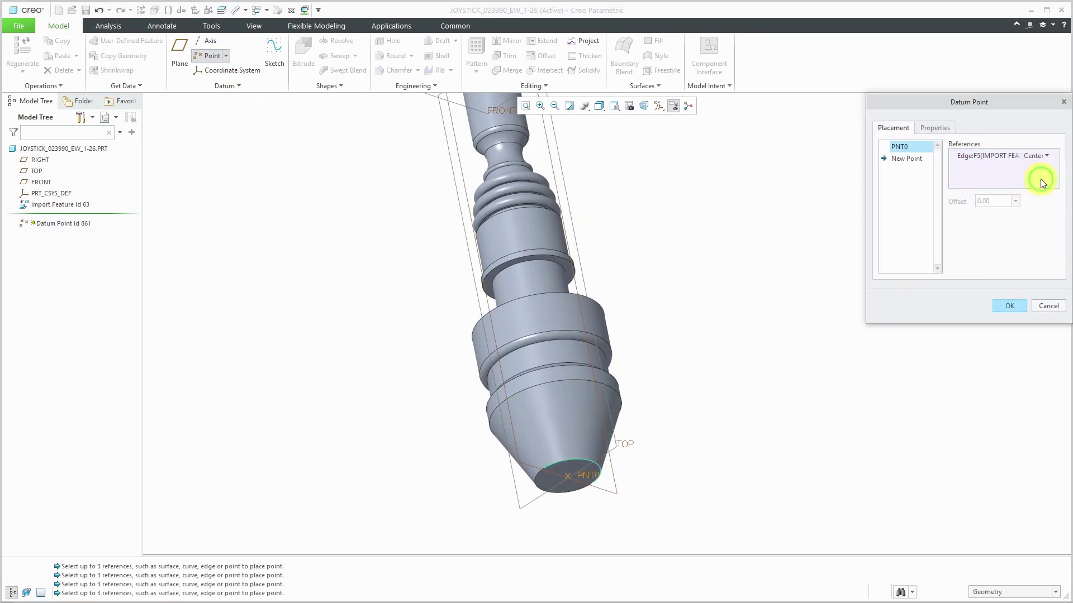
click(1009, 305)
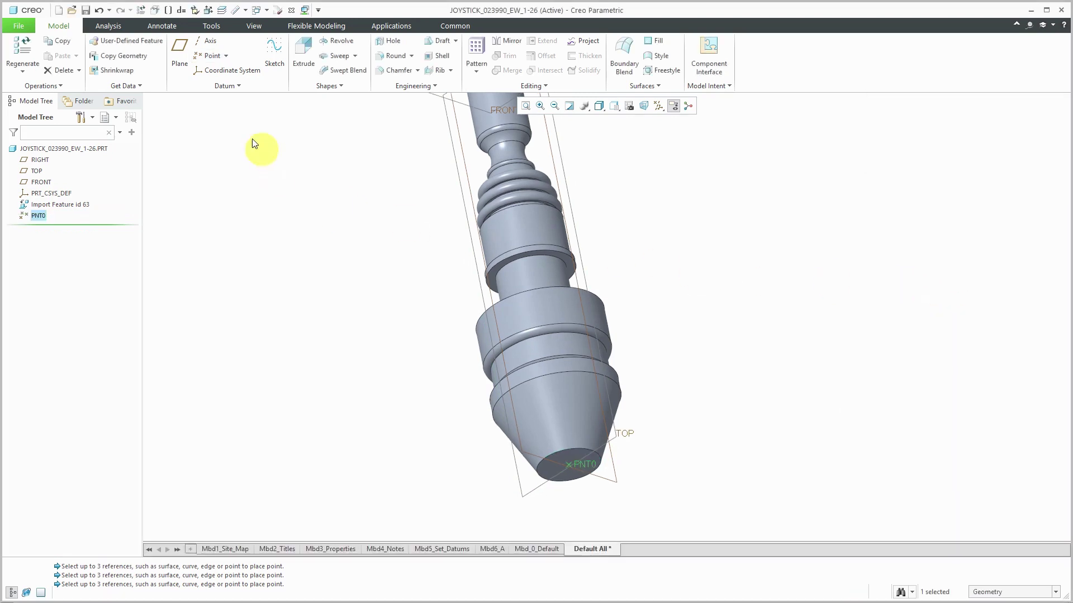
Build coordinate system CS0 at PNT0, Z from the end face (flipped), Y from RIGHT.
click(219, 69)
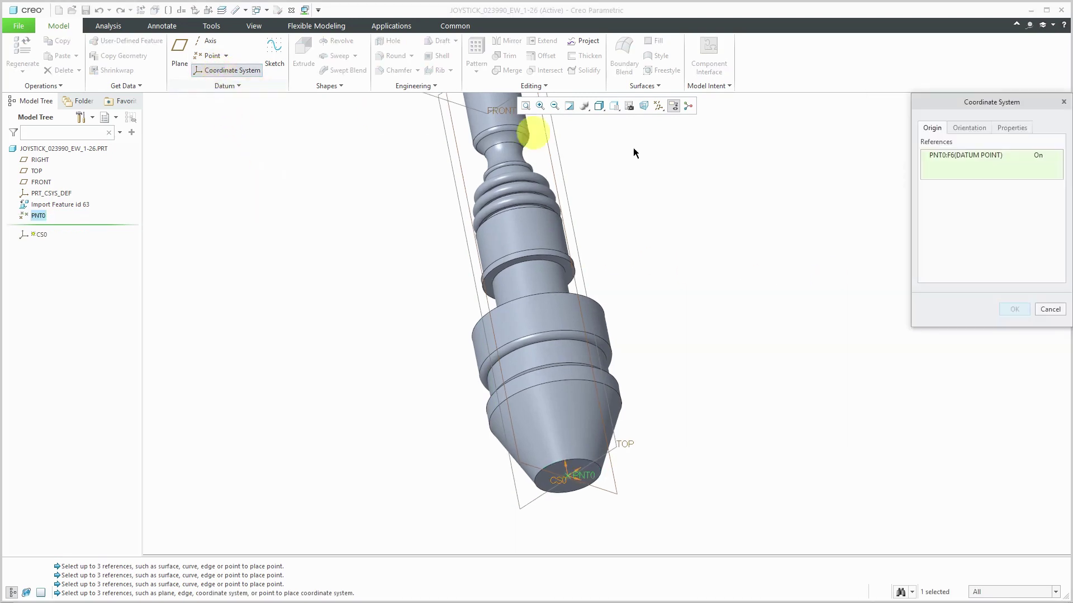
click(977, 129)
click(987, 187)
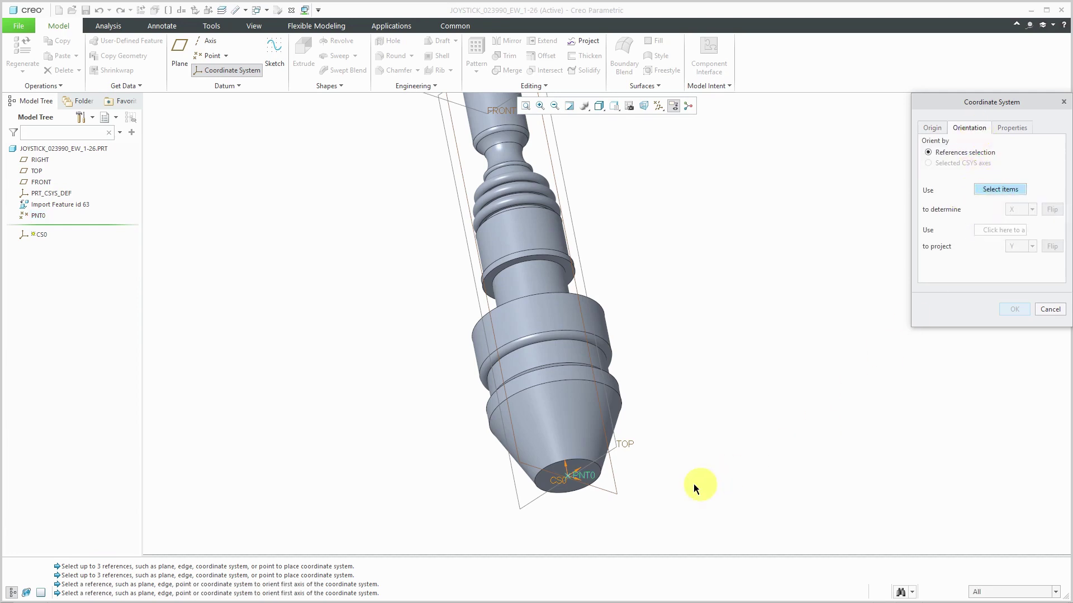
click(592, 472)
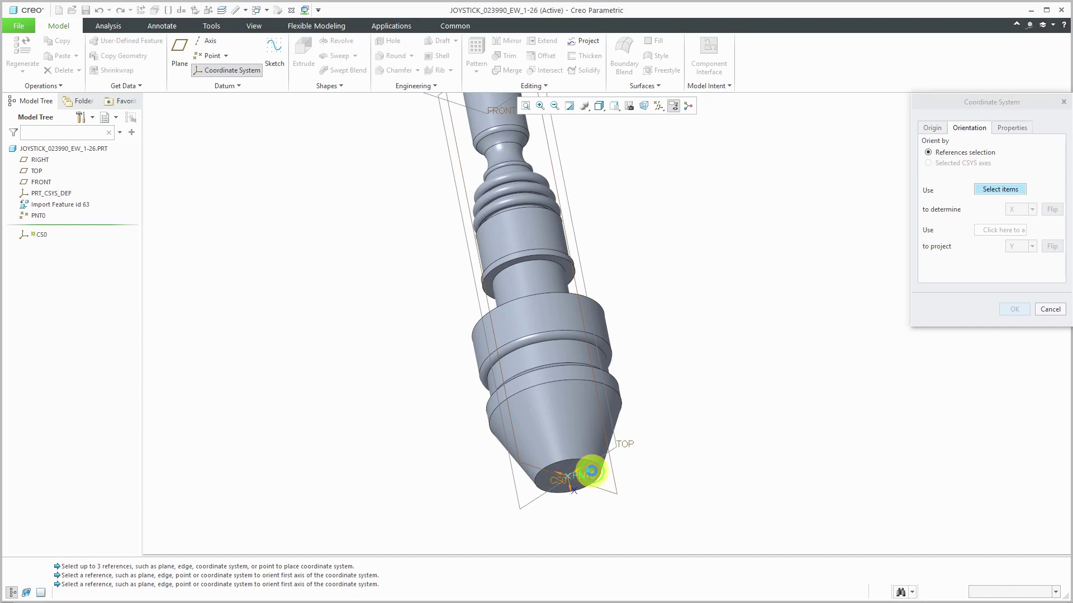
scroll(713, 491, up, 1)
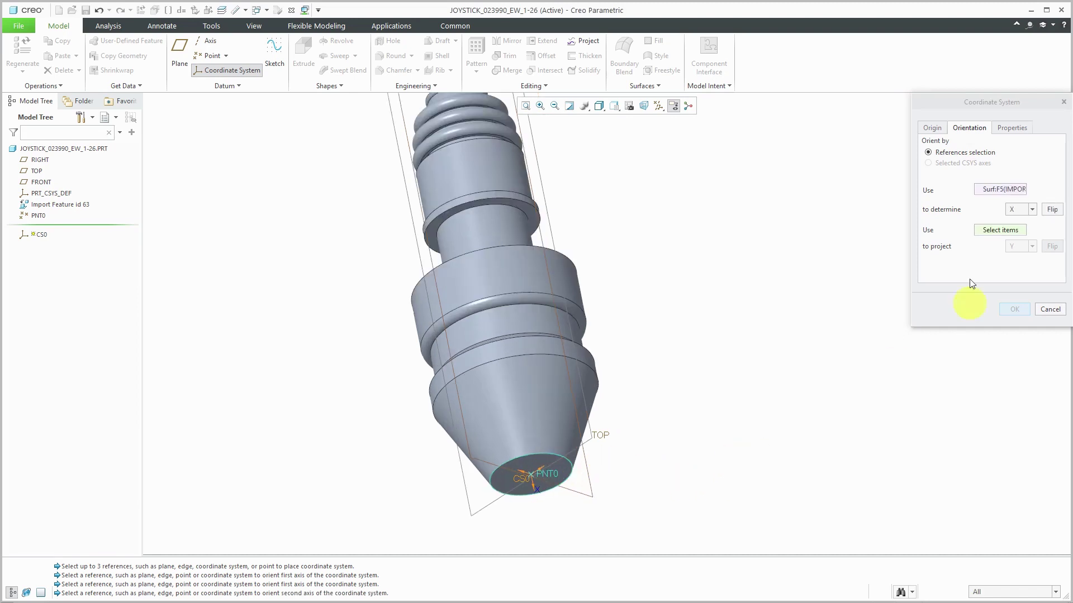
click(1031, 210)
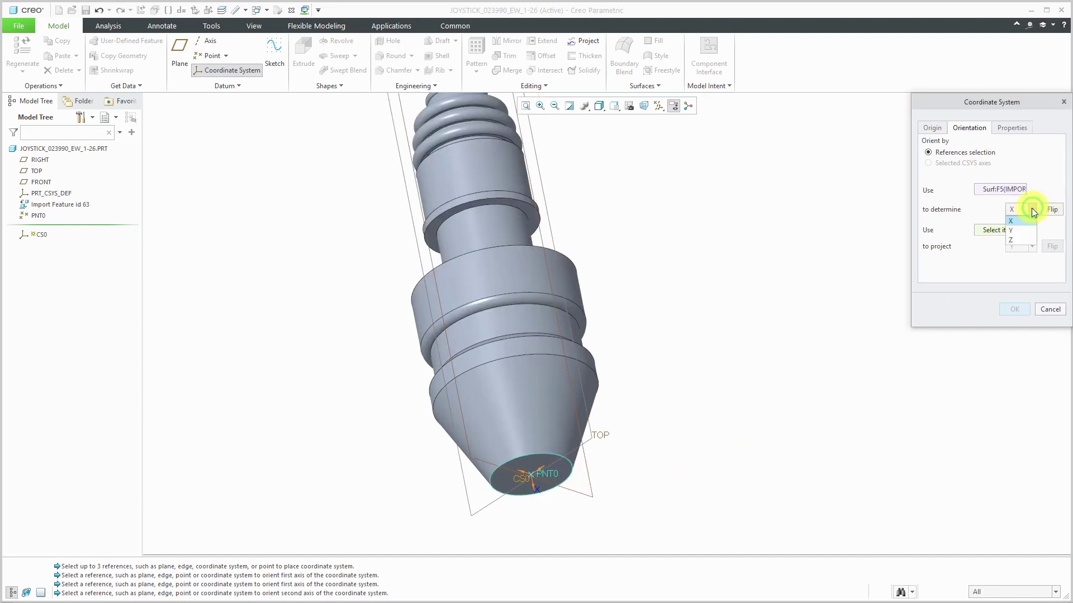
click(1026, 242)
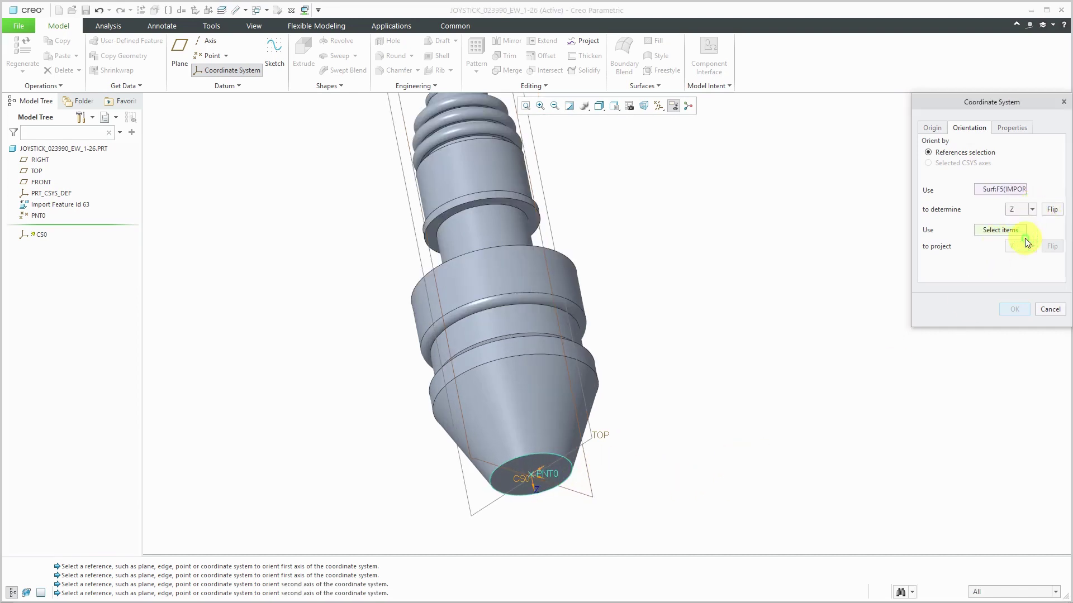
click(1057, 208)
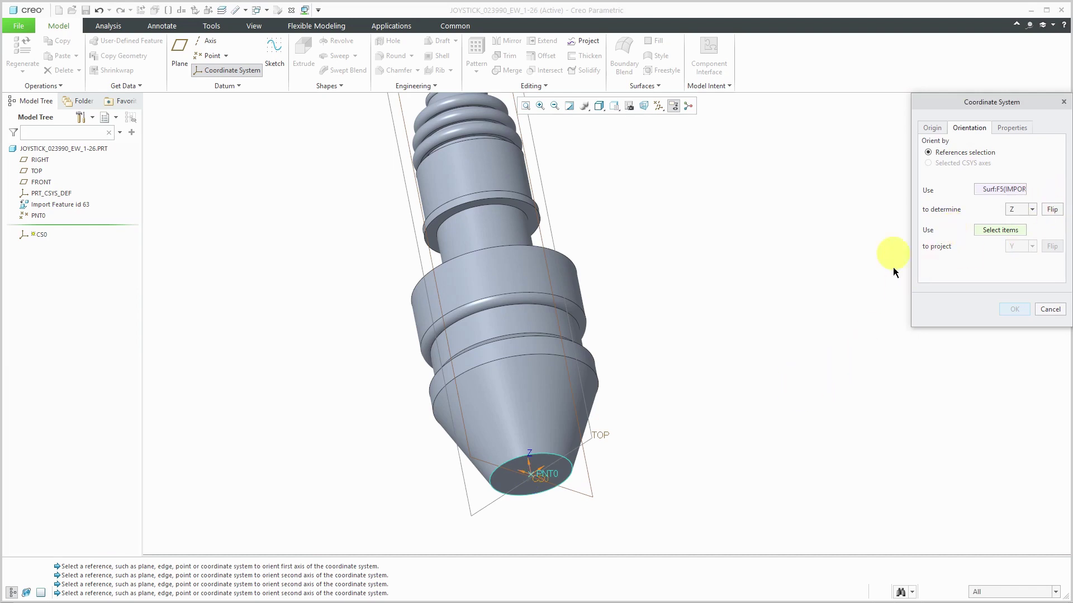
click(576, 492)
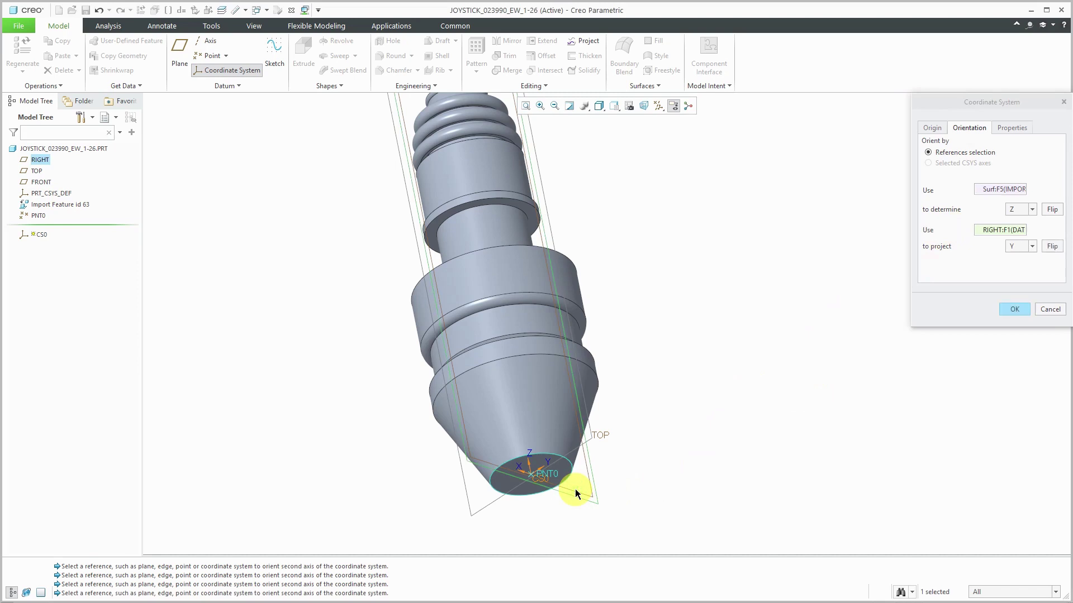
Confirm CS0, then hide the datum points and datum planes.
click(1016, 310)
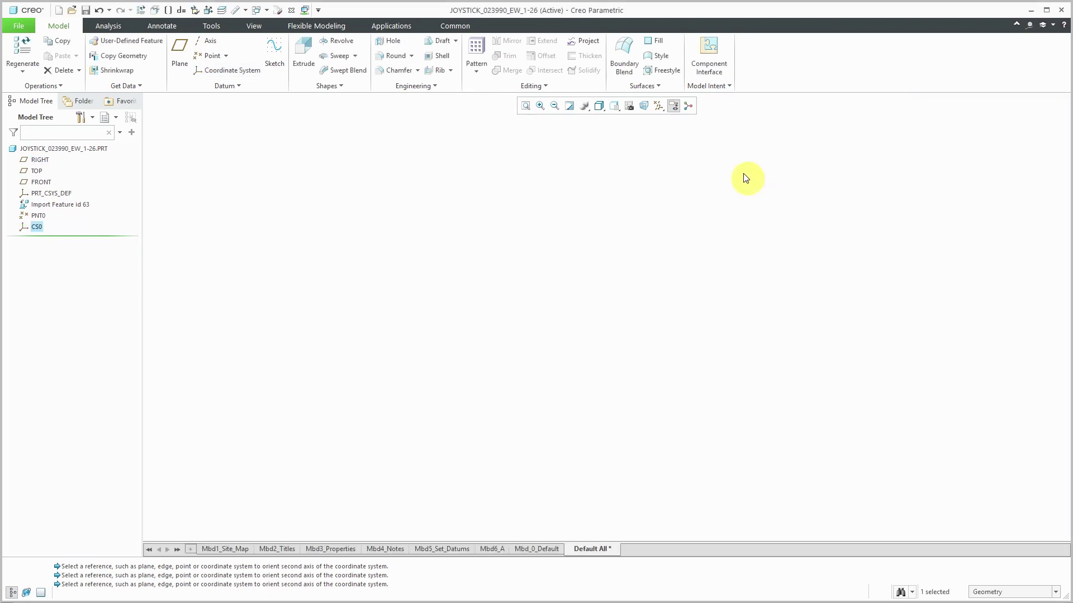
click(660, 108)
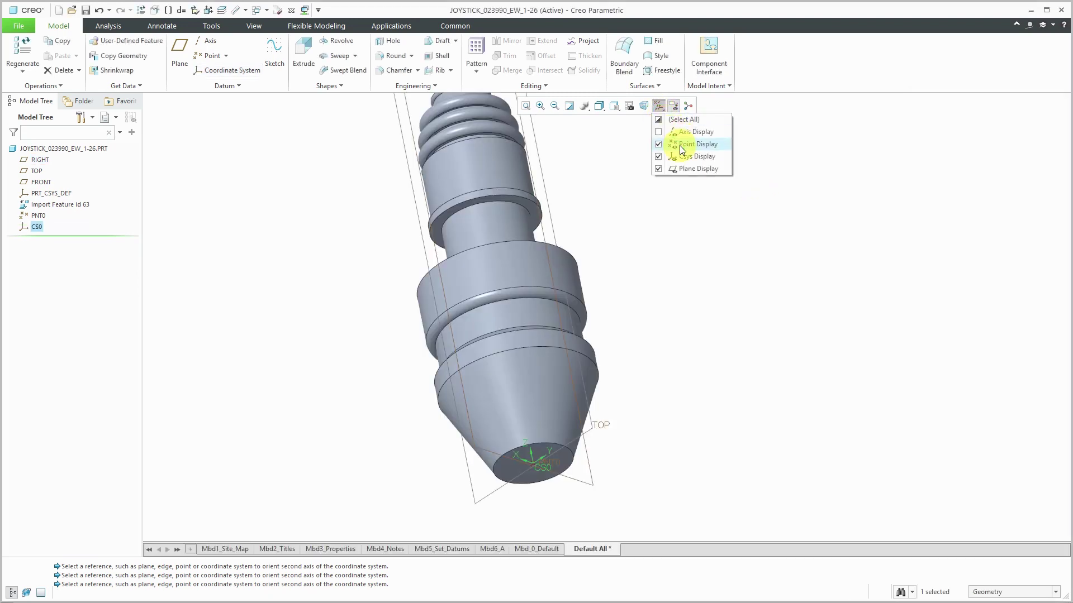
click(681, 145)
click(683, 169)
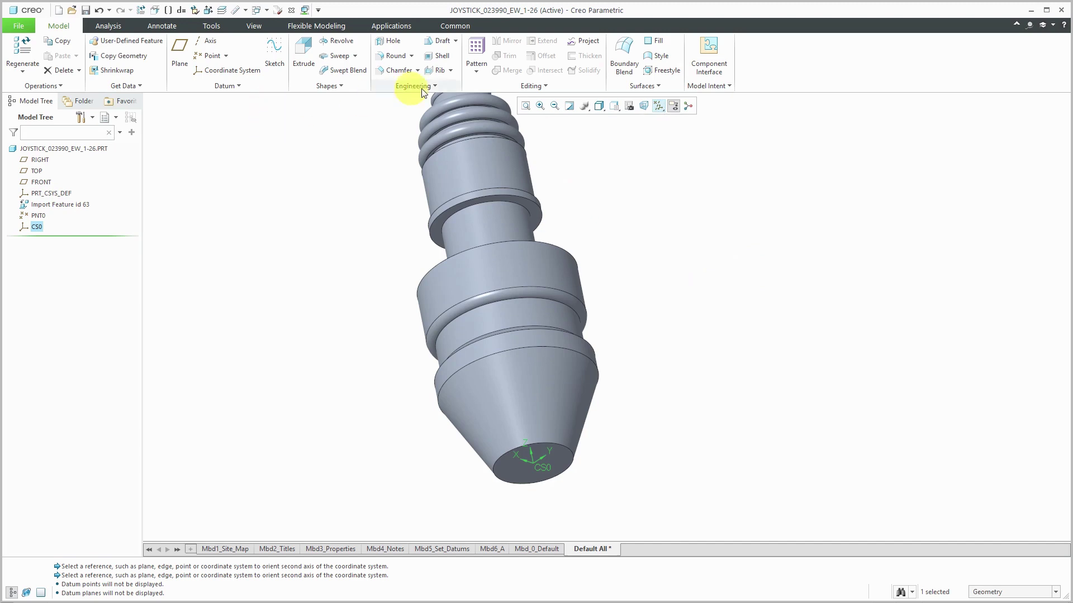
Start a Warp feature on the part and show its References settings.
click(531, 86)
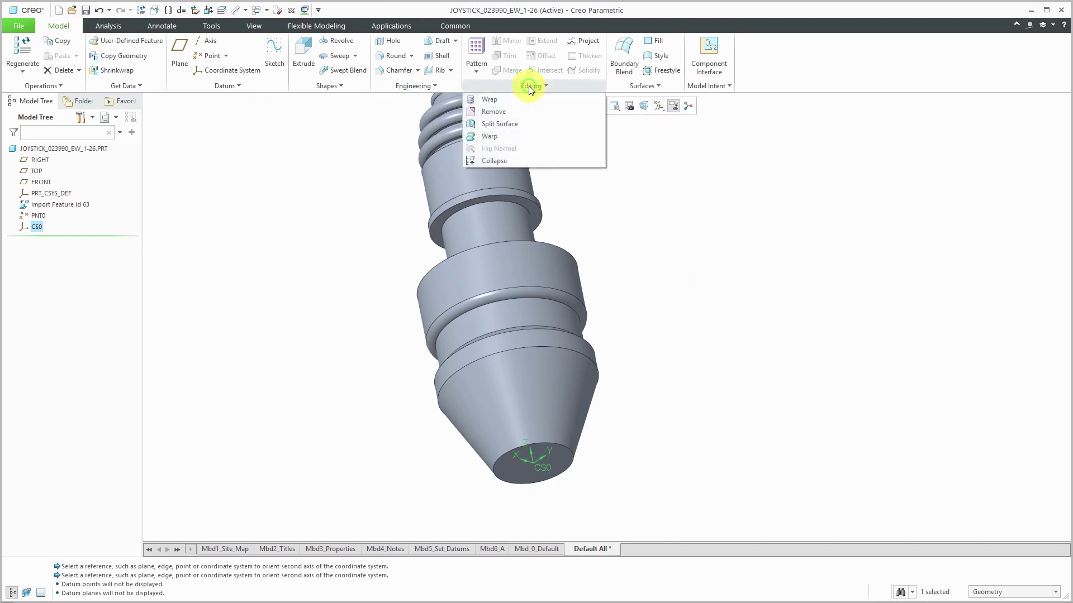
click(499, 136)
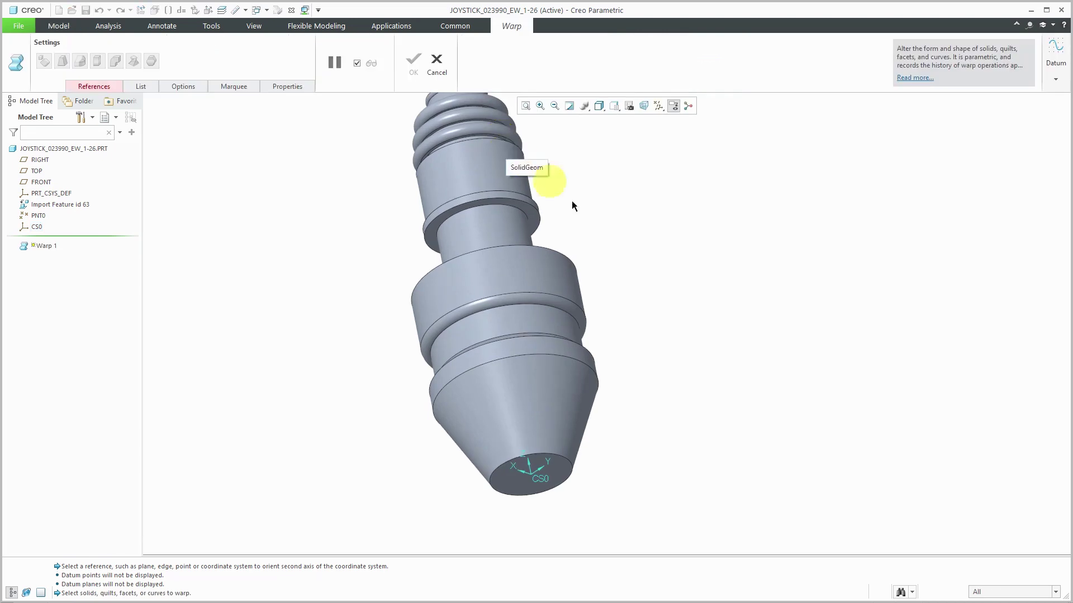
scroll(615, 377, down, 3)
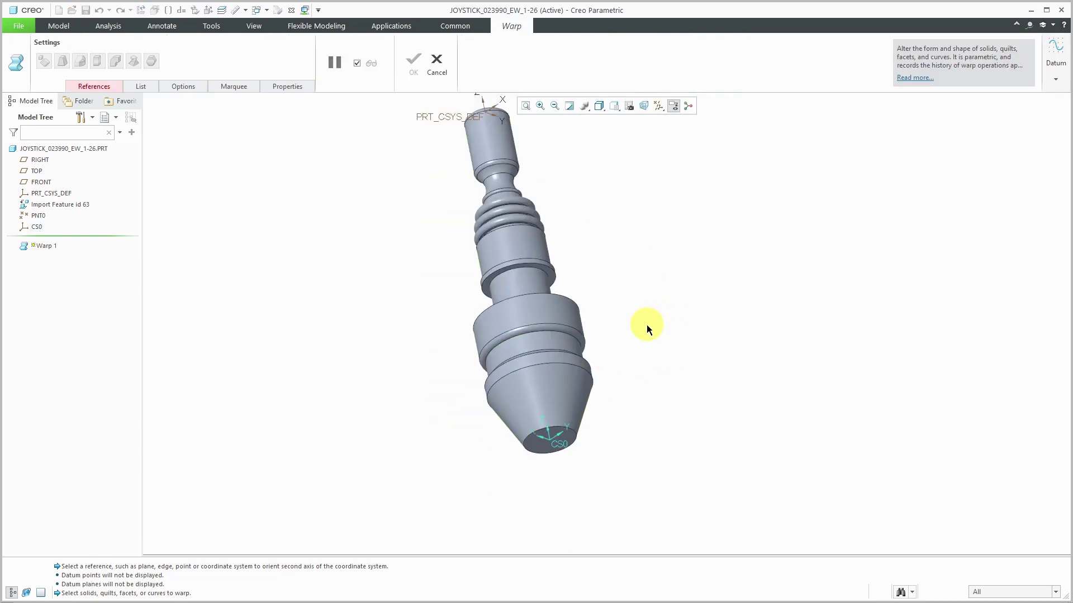
mouse_move(645, 324)
middle_down()
mouse_move(639, 368)
mouse_move(602, 418)
mouse_move(627, 286)
middle_up()
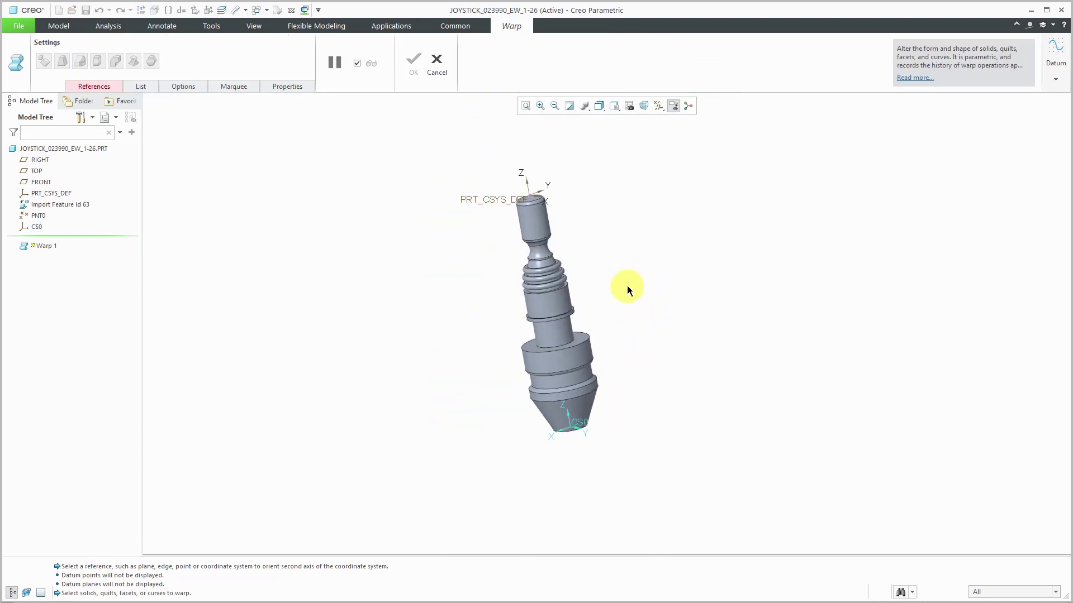
click(91, 87)
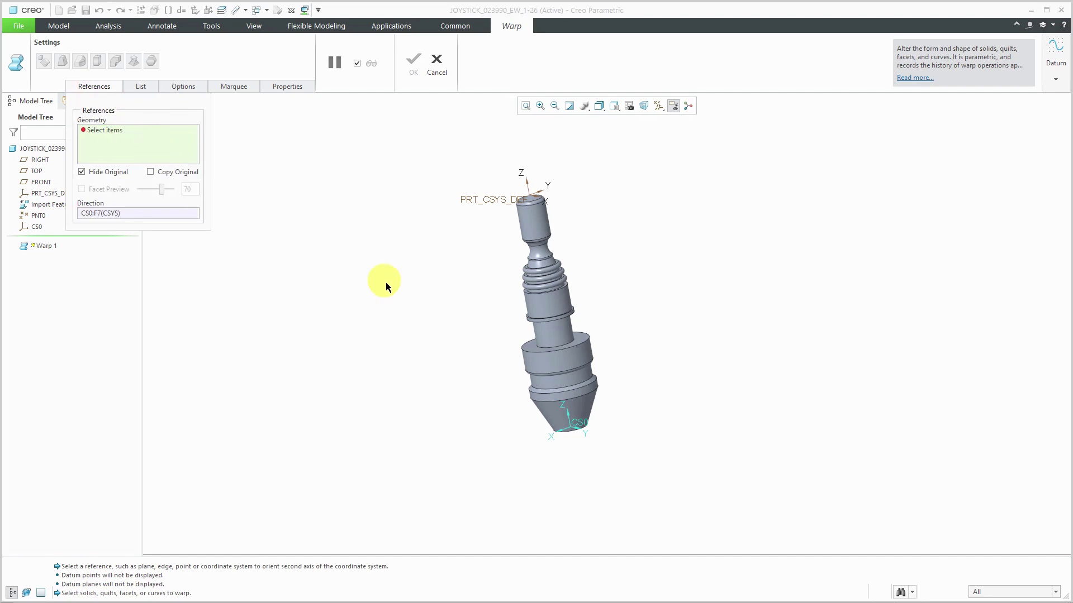
Box-select the whole joystick as warp geometry, keep the original visible, and test Facet Preview.
drag(397, 149, 696, 470)
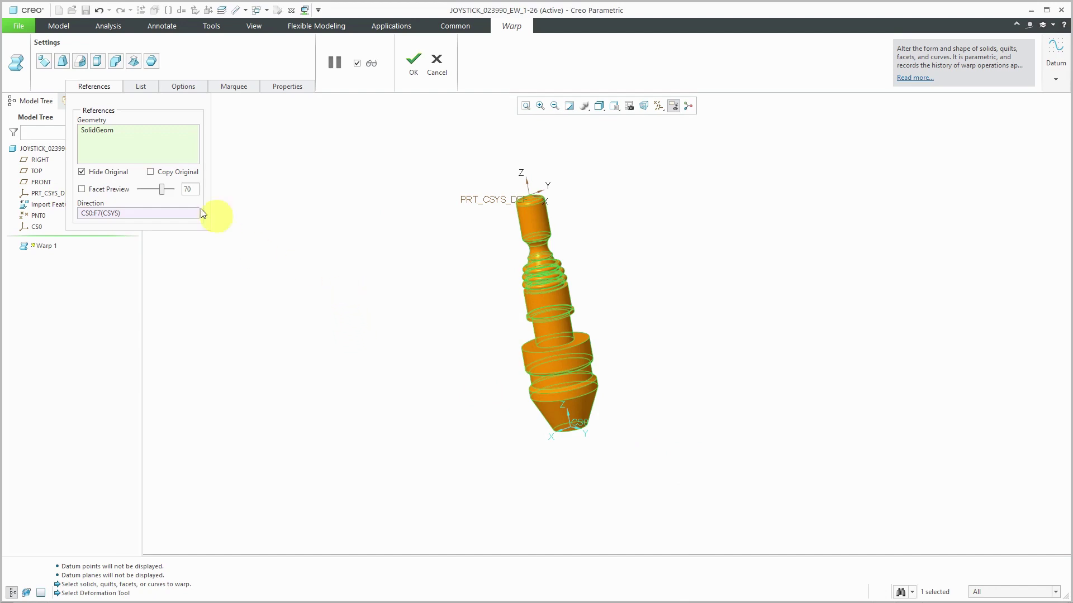
click(82, 172)
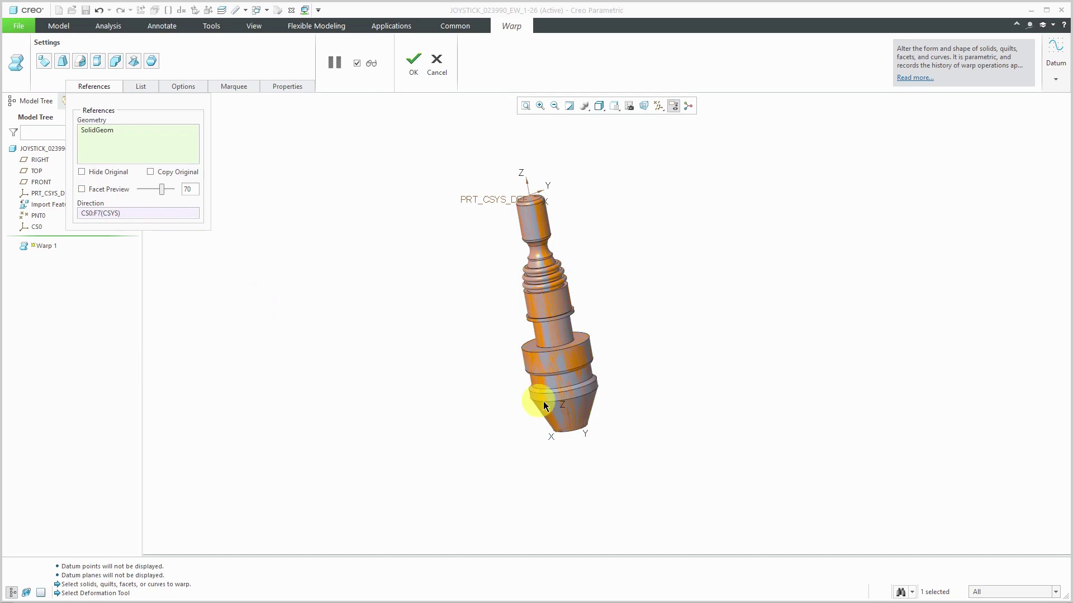
scroll(568, 252, down, 2)
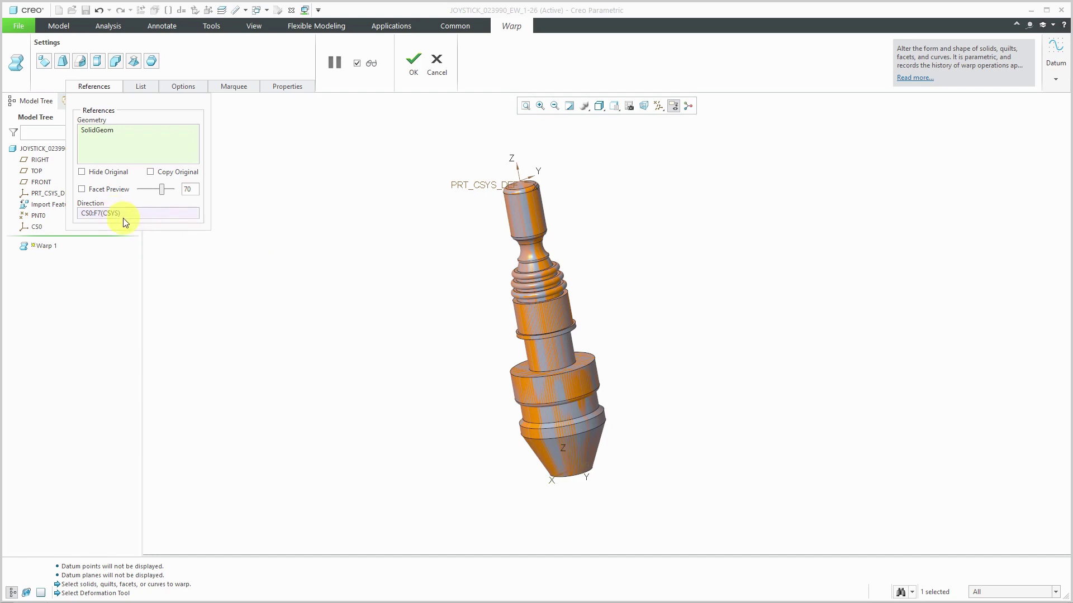
click(82, 190)
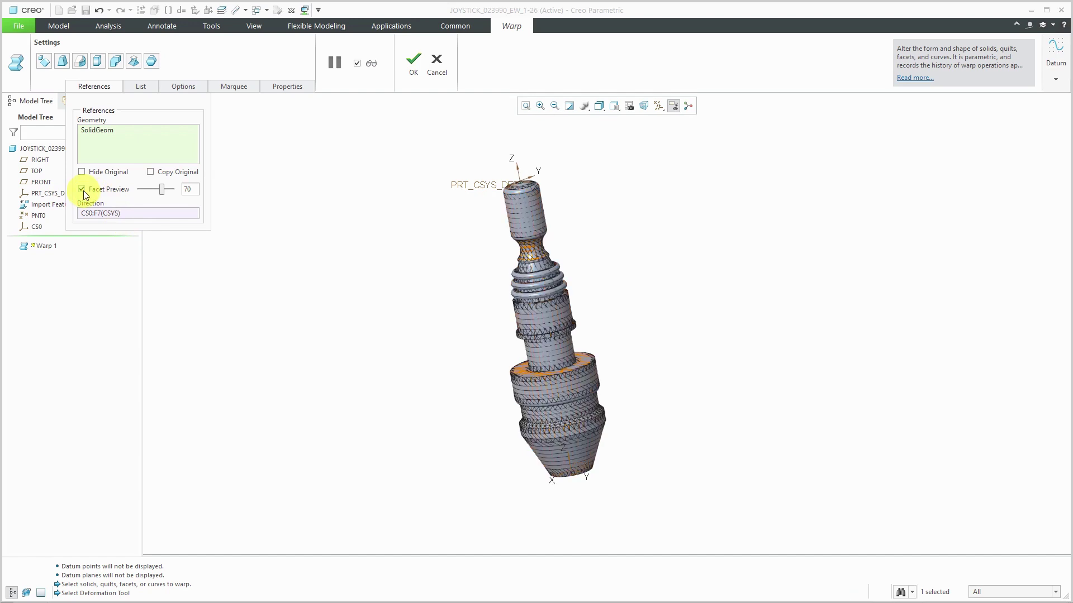
click(83, 190)
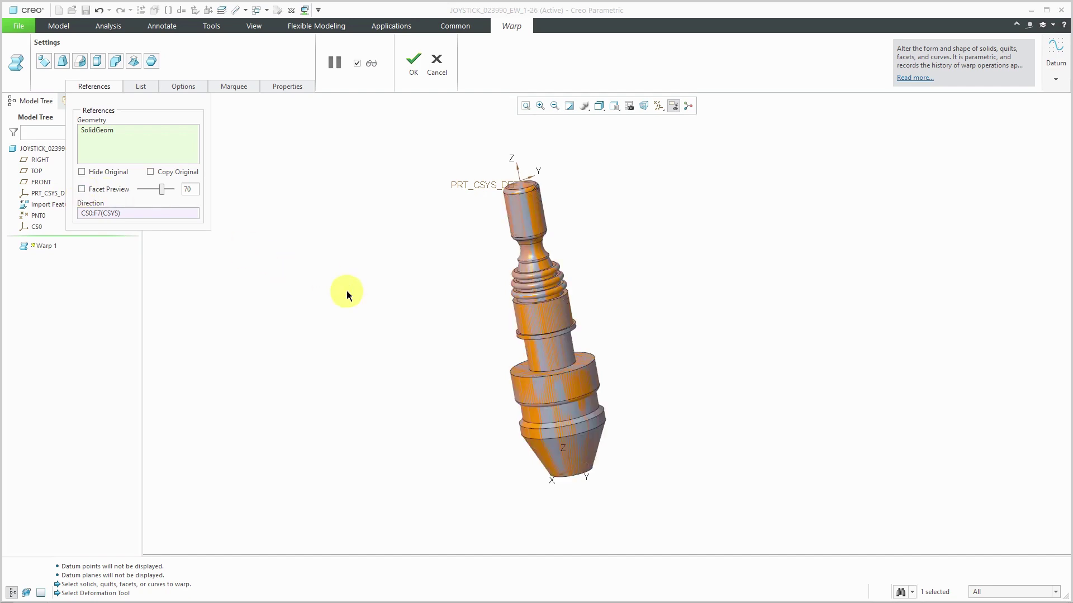
click(142, 88)
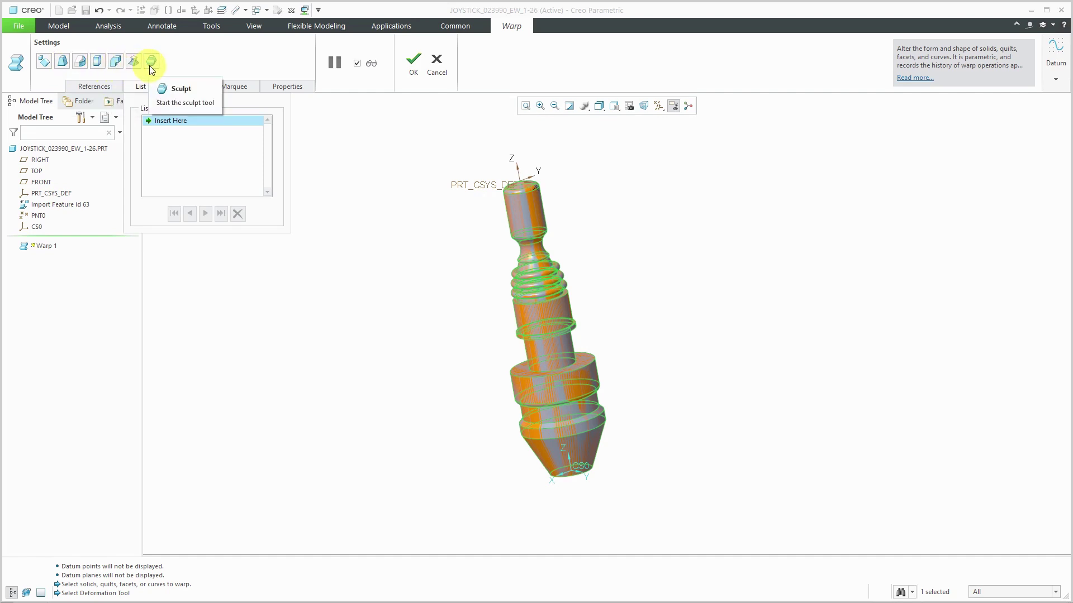
Add a stretch to the warp, cycling its axis back along the shaft's length.
click(99, 63)
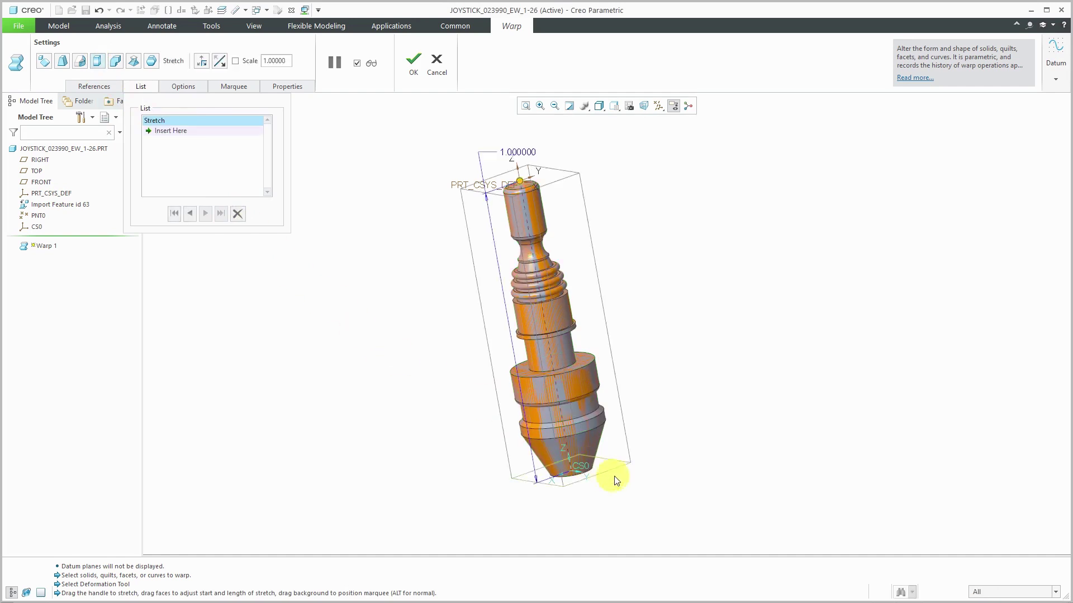
middle_drag(615, 469, 647, 464)
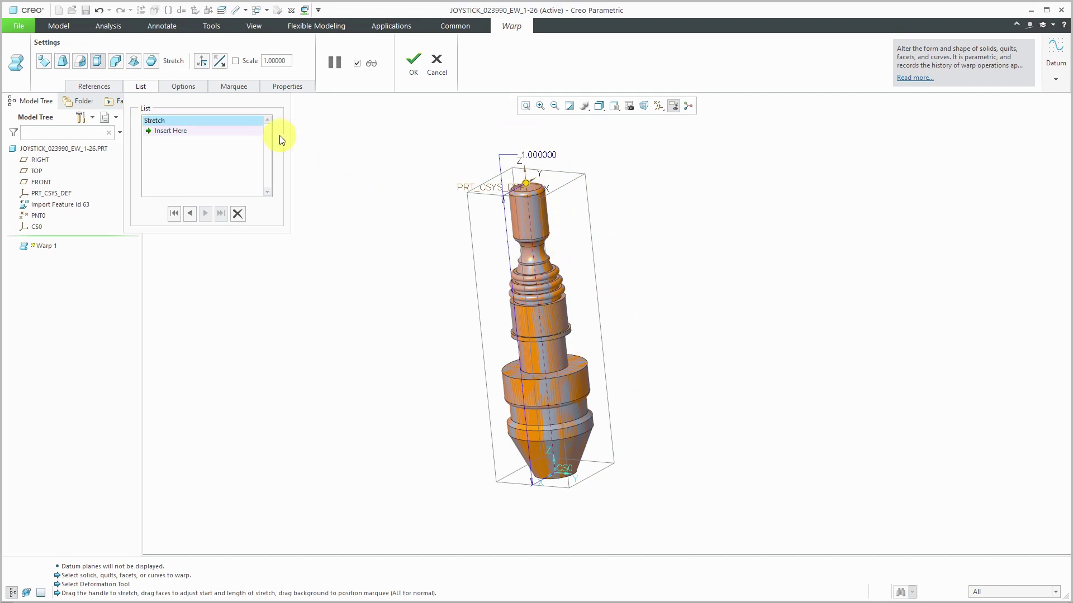
click(204, 60)
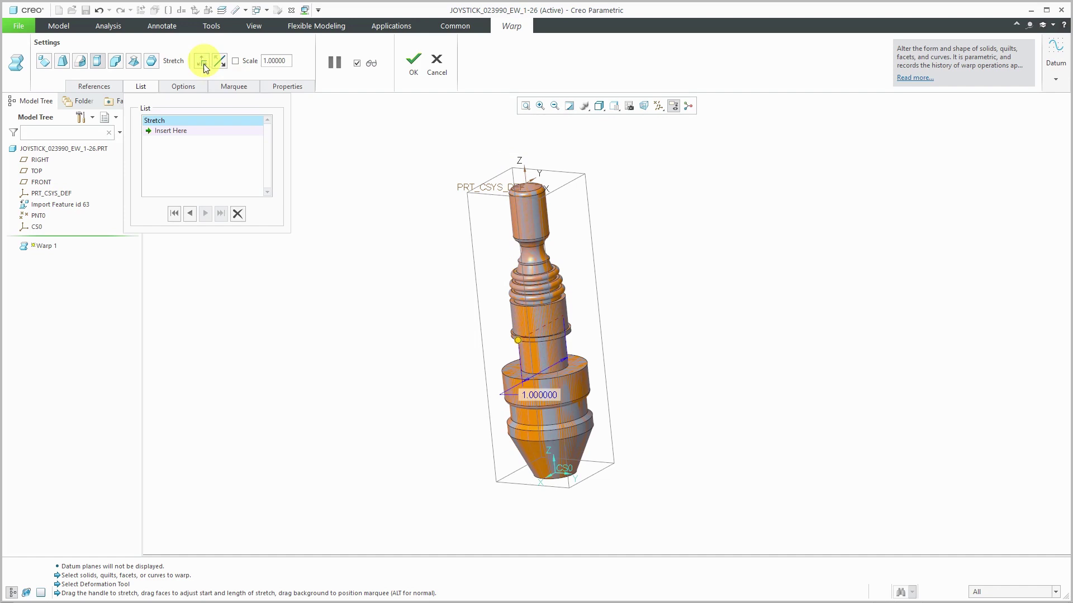
middle_drag(538, 385, 467, 363)
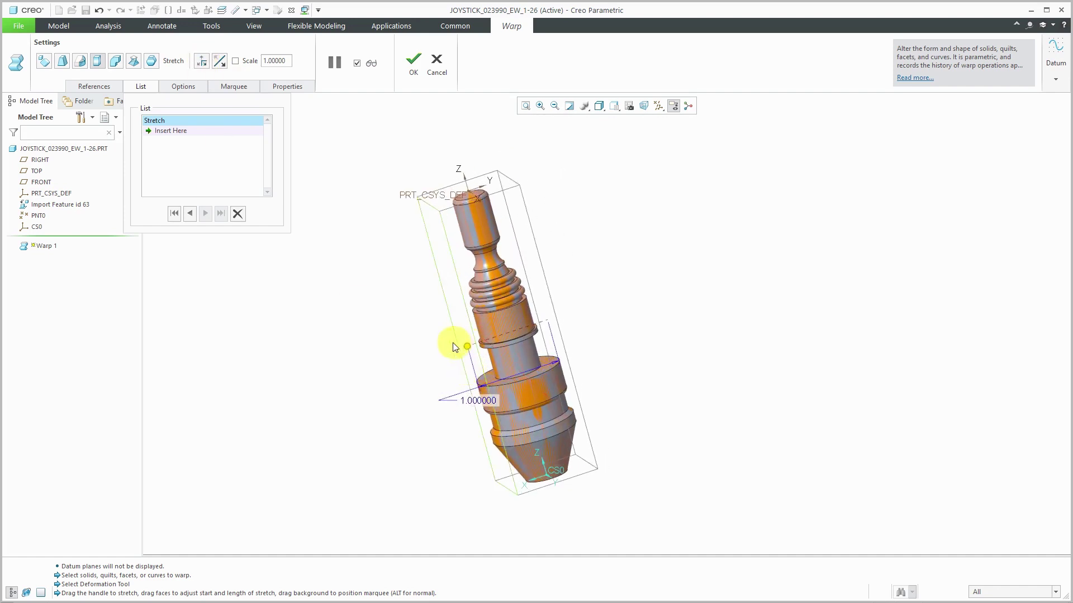
click(203, 60)
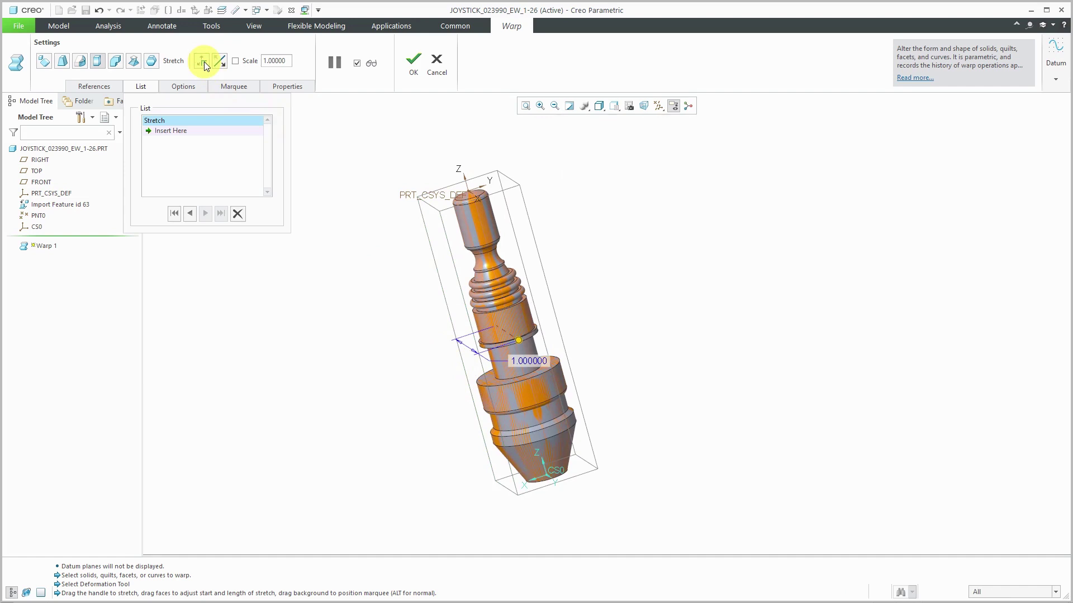
click(203, 61)
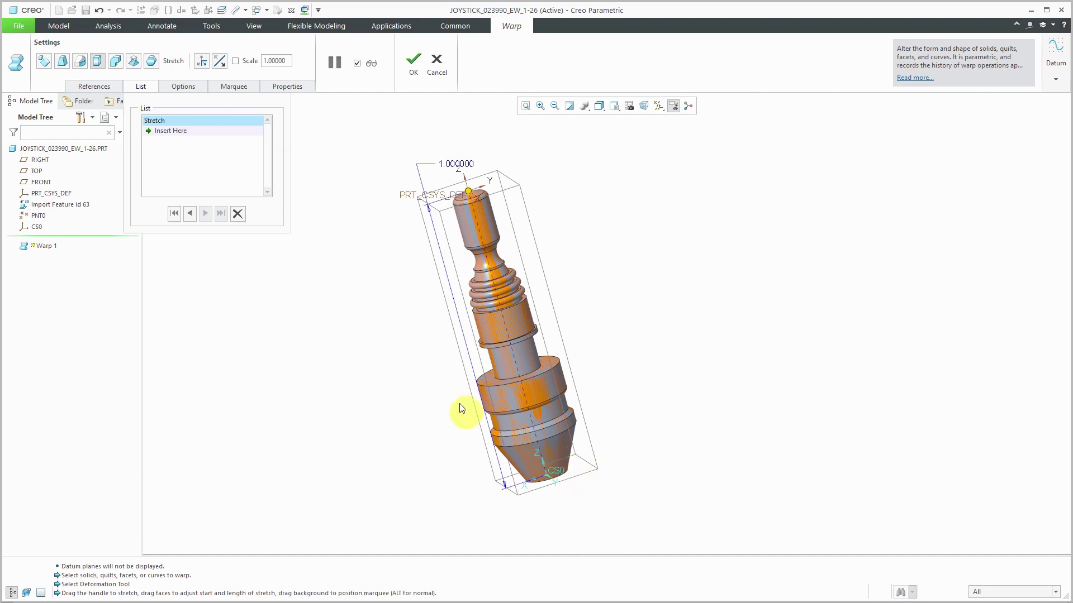
mouse_move(614, 462)
middle_down()
mouse_move(649, 446)
mouse_move(590, 461)
mouse_move(607, 462)
middle_up()
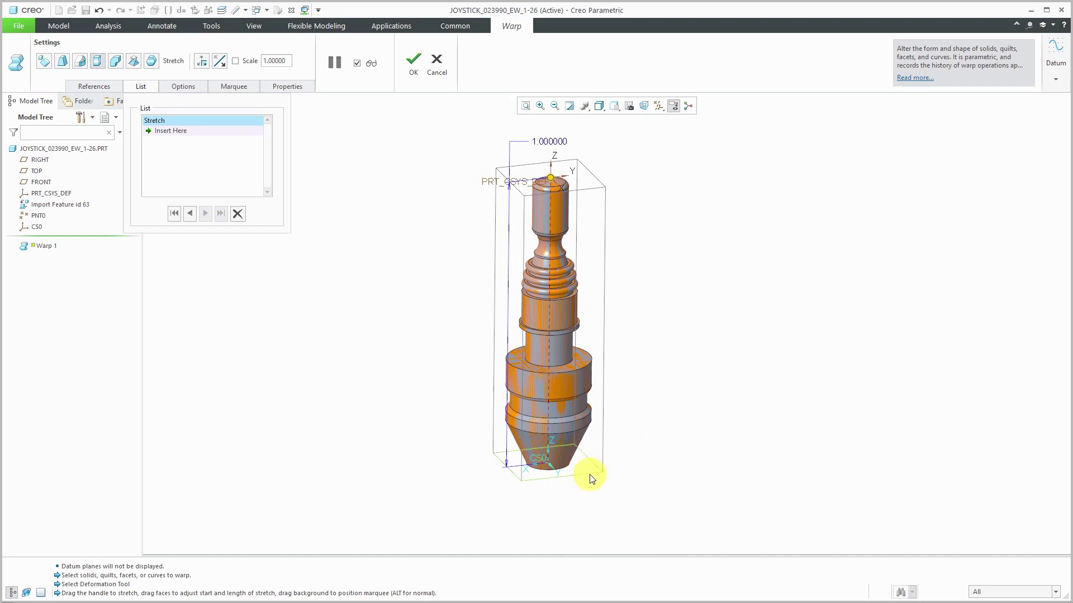
Drag the stretch region's bottom and top faces to enclose just the middle cylinder.
drag(589, 432, 586, 395)
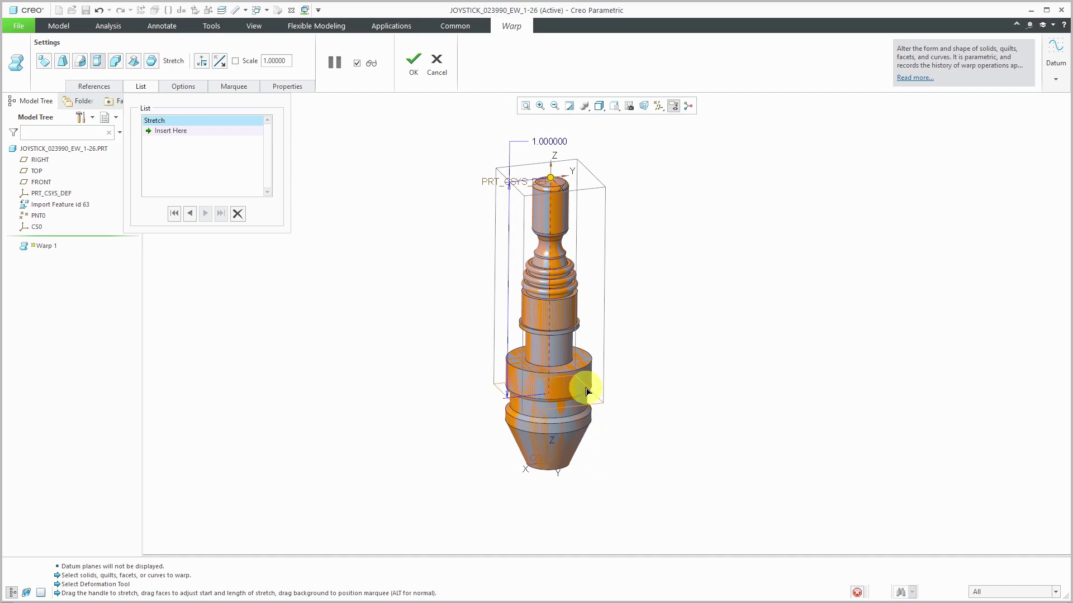
drag(586, 392, 582, 359)
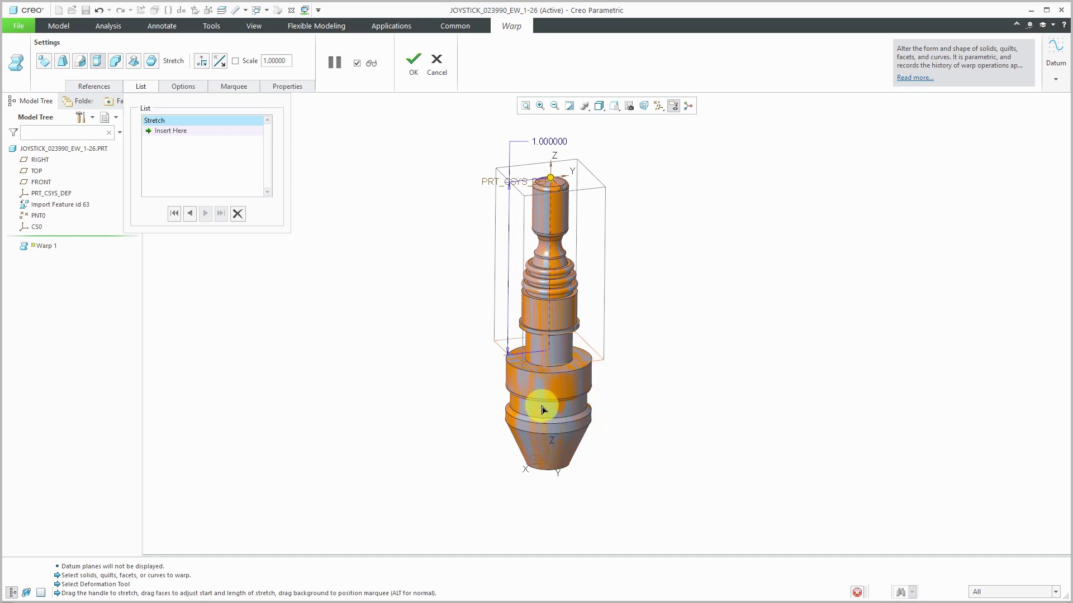
mouse_move(543, 411)
middle_down()
mouse_move(551, 383)
mouse_move(541, 407)
middle_up()
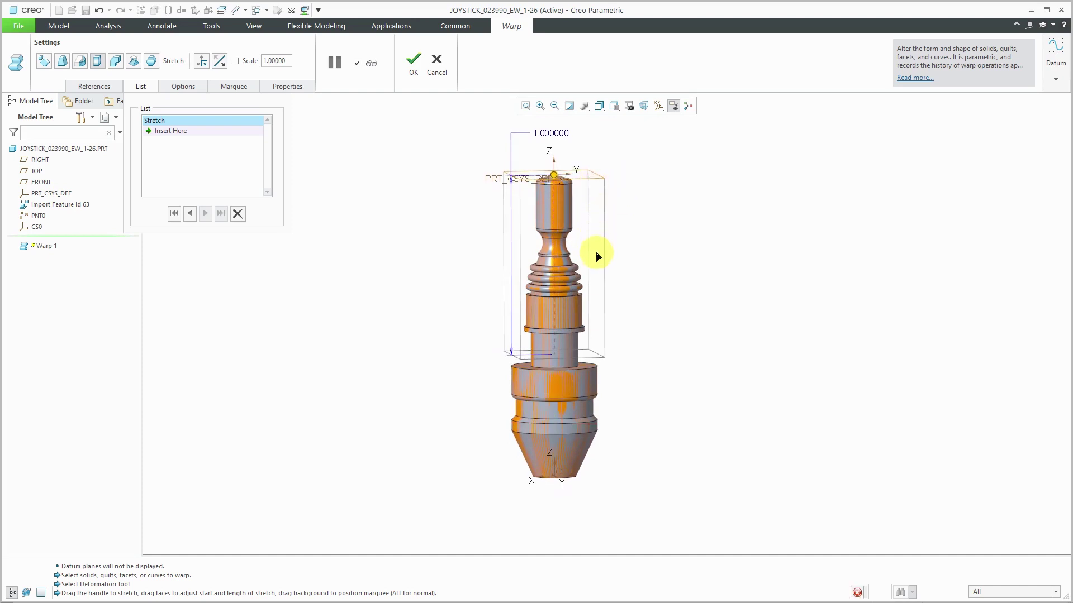
drag(597, 257, 594, 343)
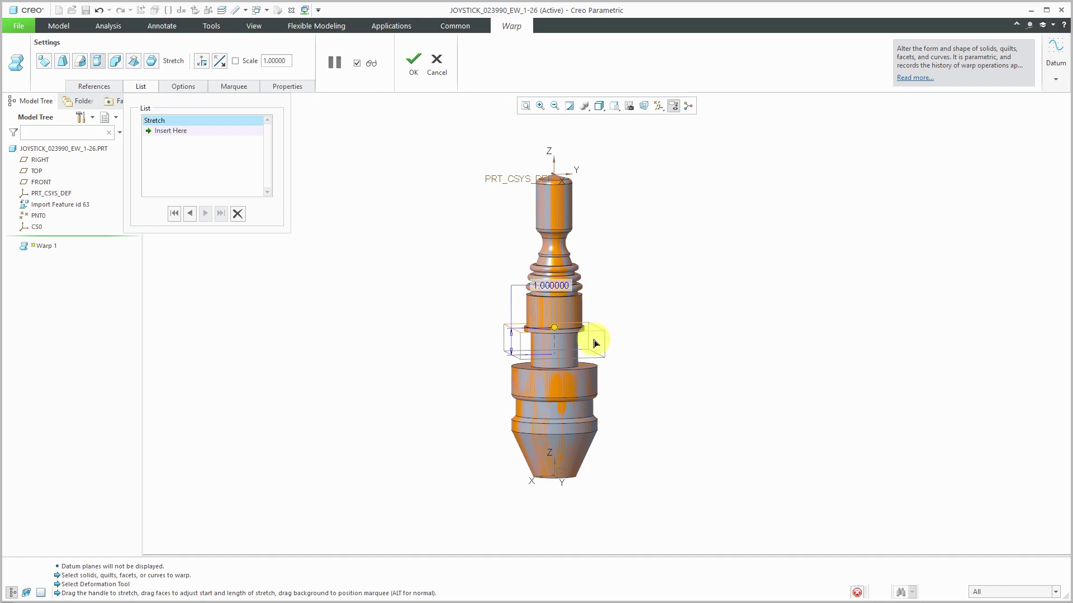
Set the stretch marquee's Start to 37.5 and End to 47.5 on the active axis.
click(235, 90)
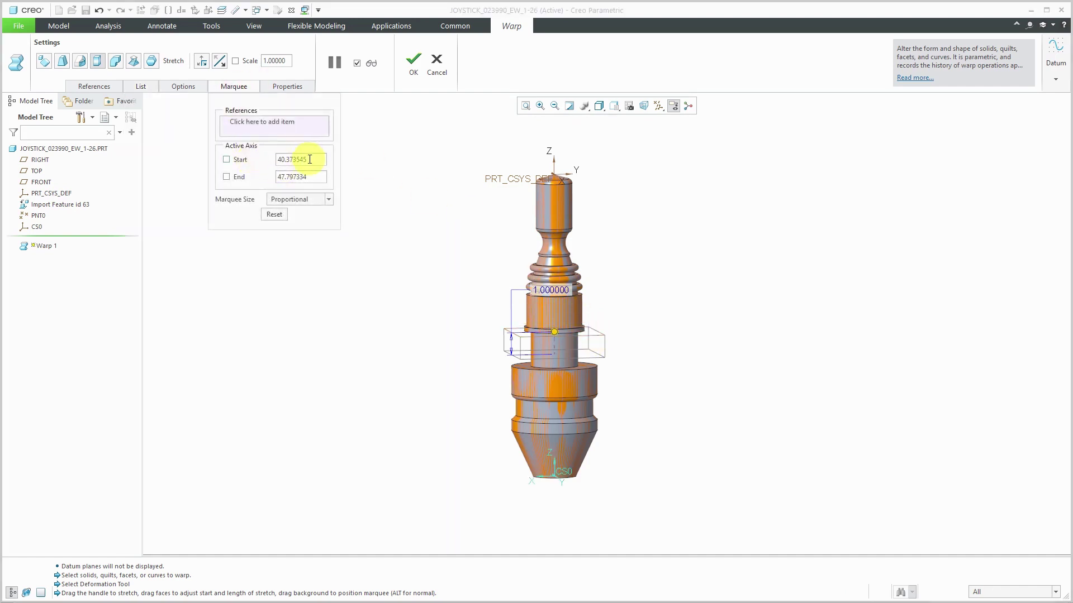
double_click(311, 160)
text(37.5)
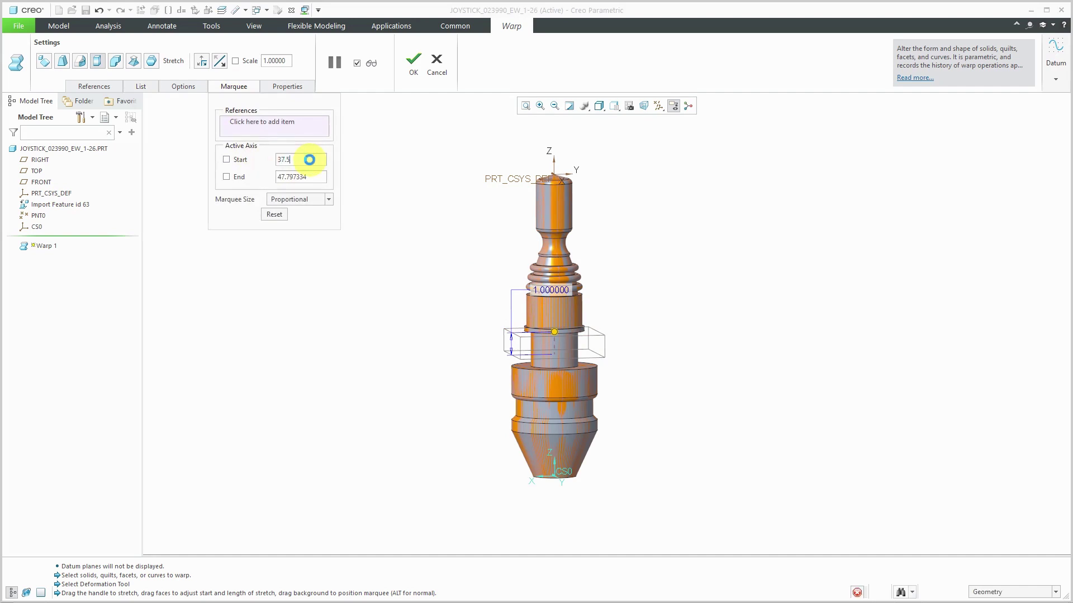
key(Return)
double_click(311, 177)
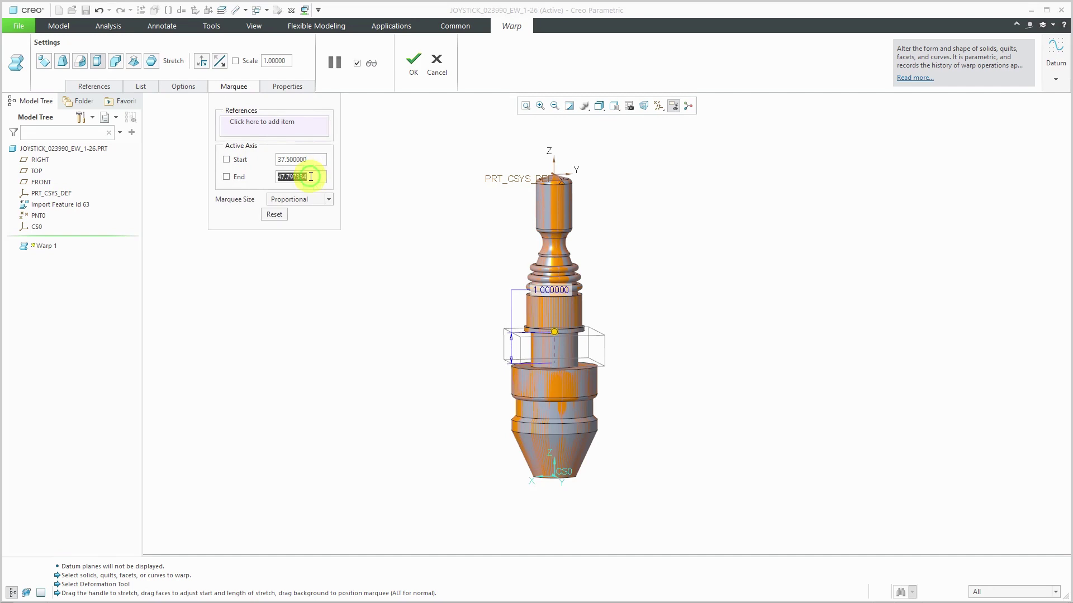
text(47.500000)
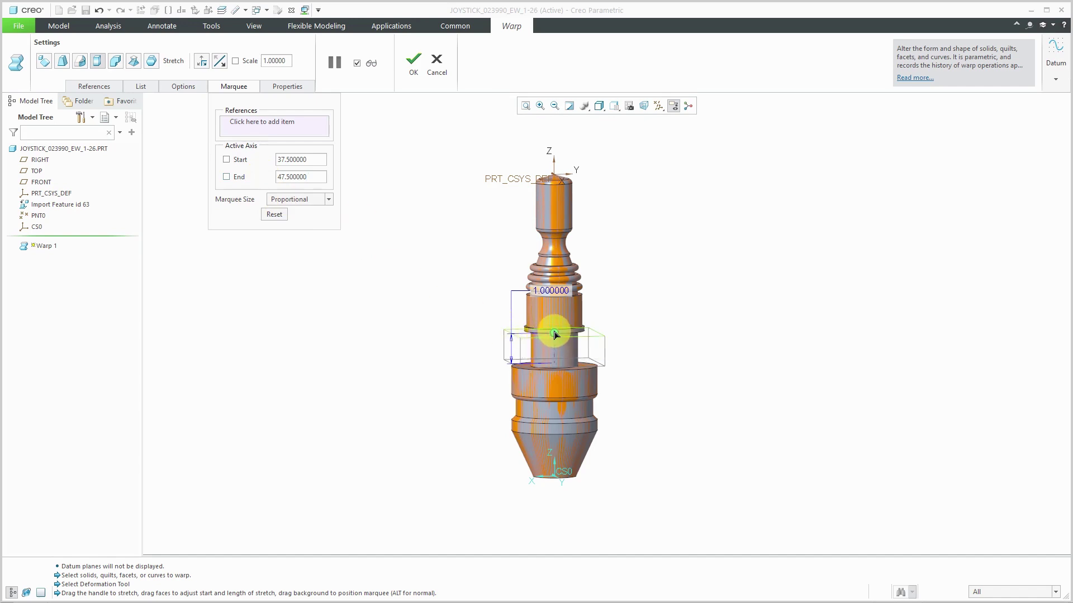
Stretch the middle cylinder by a factor of 1.5 and switch on the Scale option.
drag(555, 334, 553, 312)
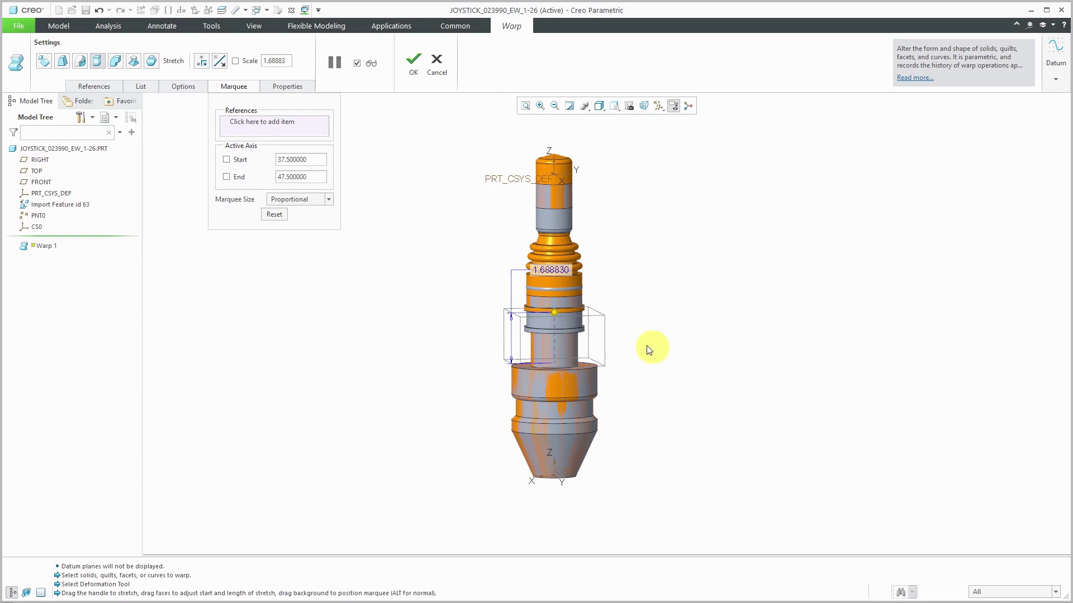
double_click(552, 273)
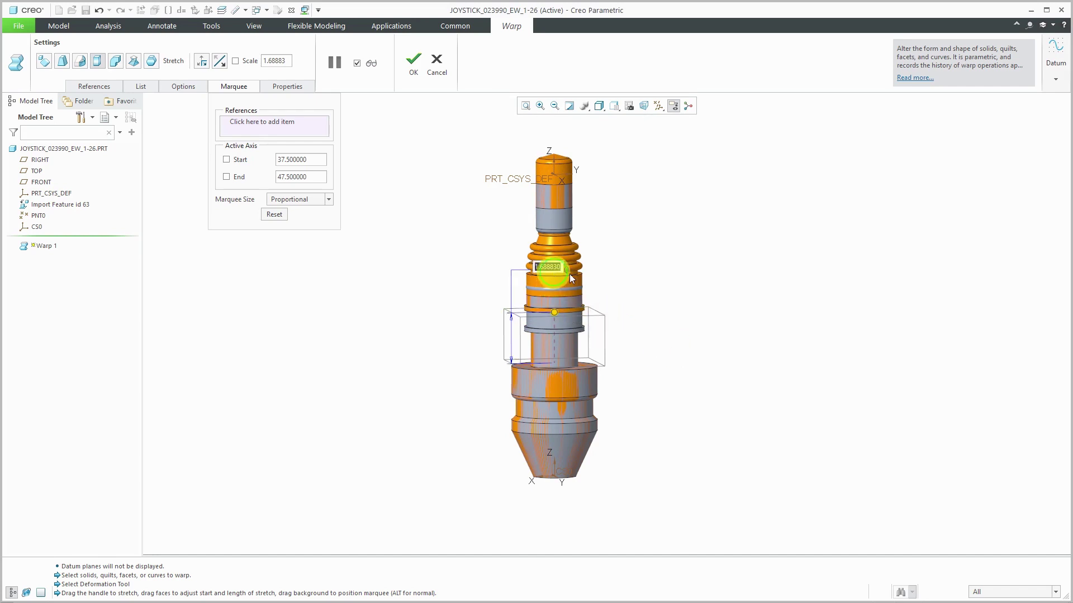
text(1.5)
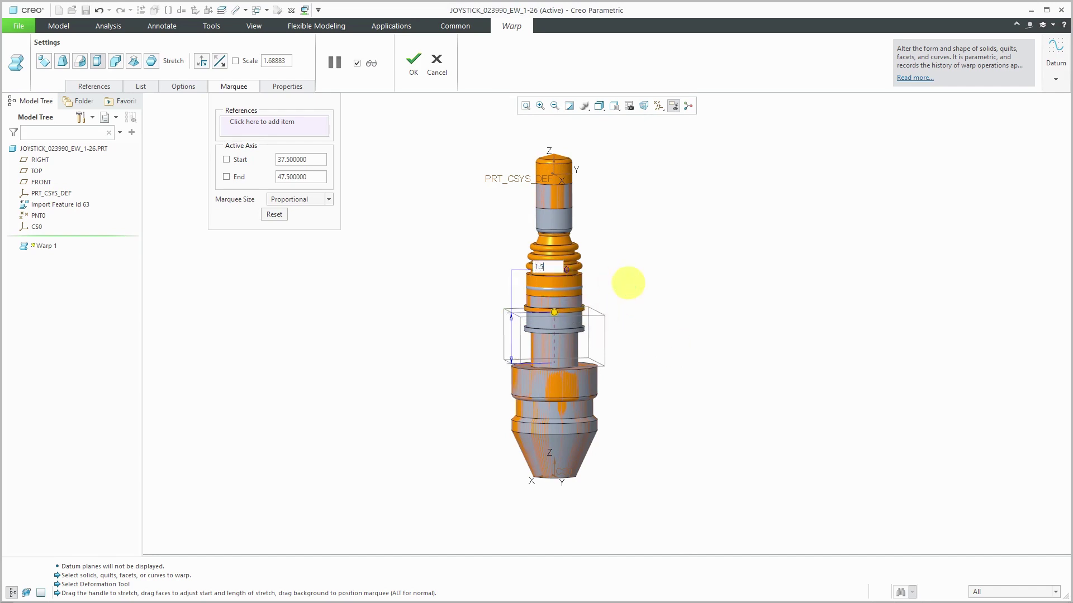
click(628, 283)
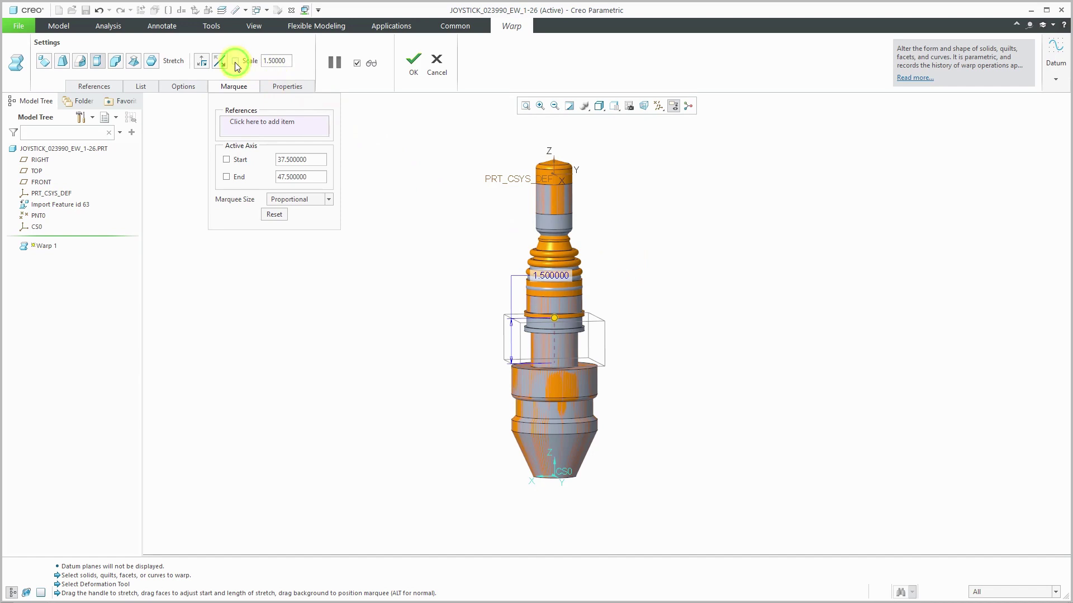
click(293, 88)
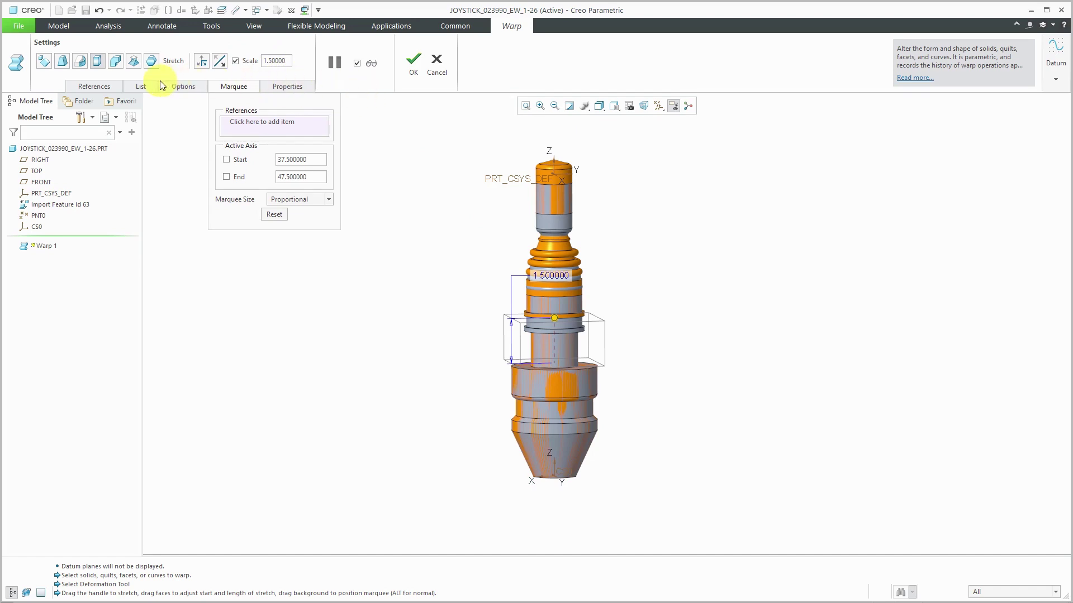
Turn on Hide Original in the warp references so only the stretched joystick shows.
click(107, 91)
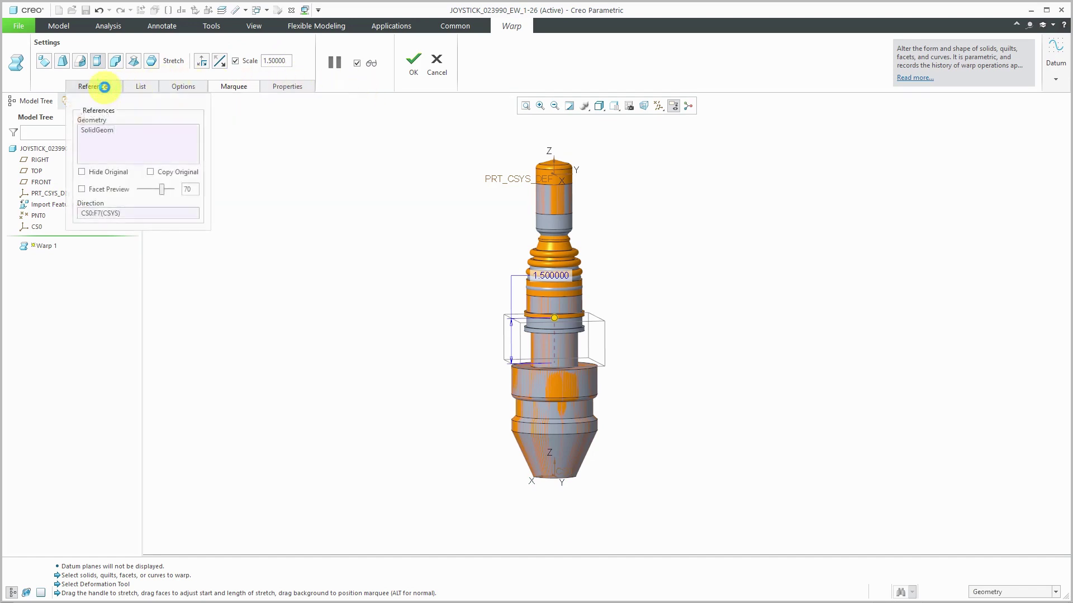
click(83, 172)
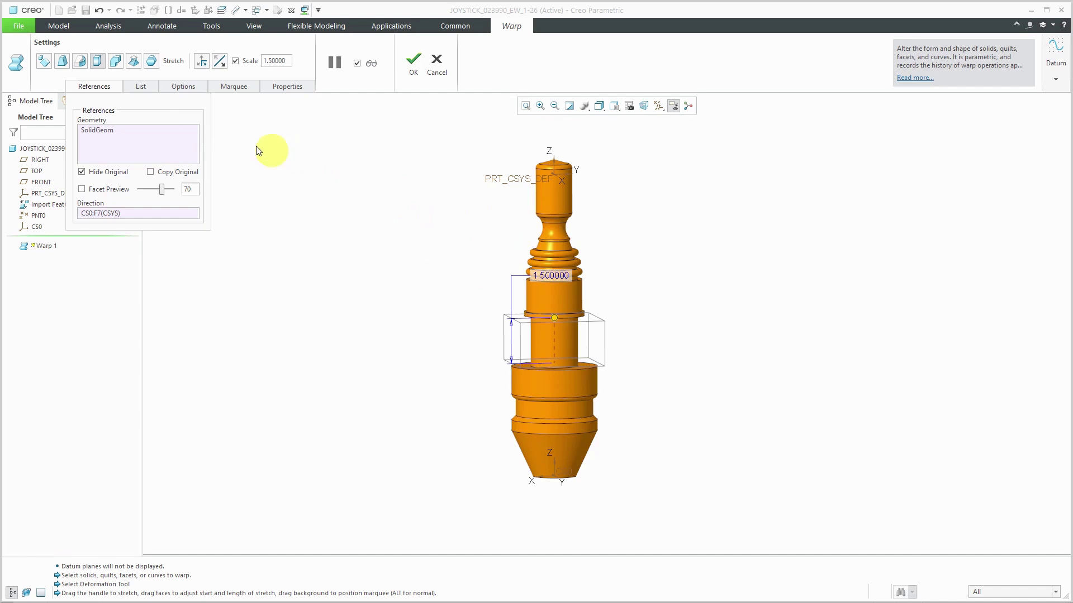
Add a bend with its region raised above the base, tilting the upper shaft about 48°.
click(147, 86)
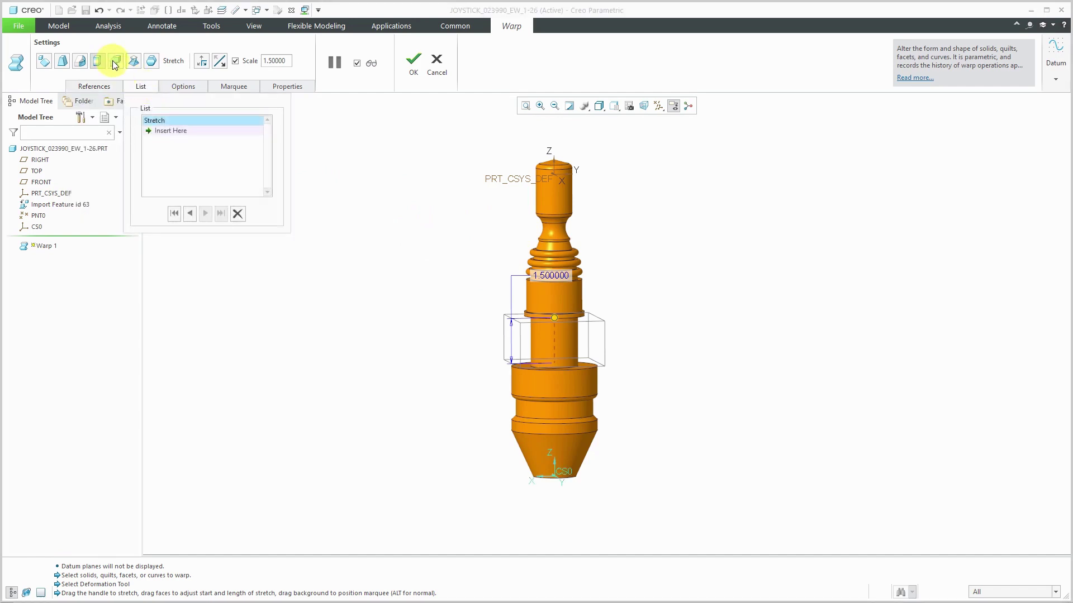
click(115, 63)
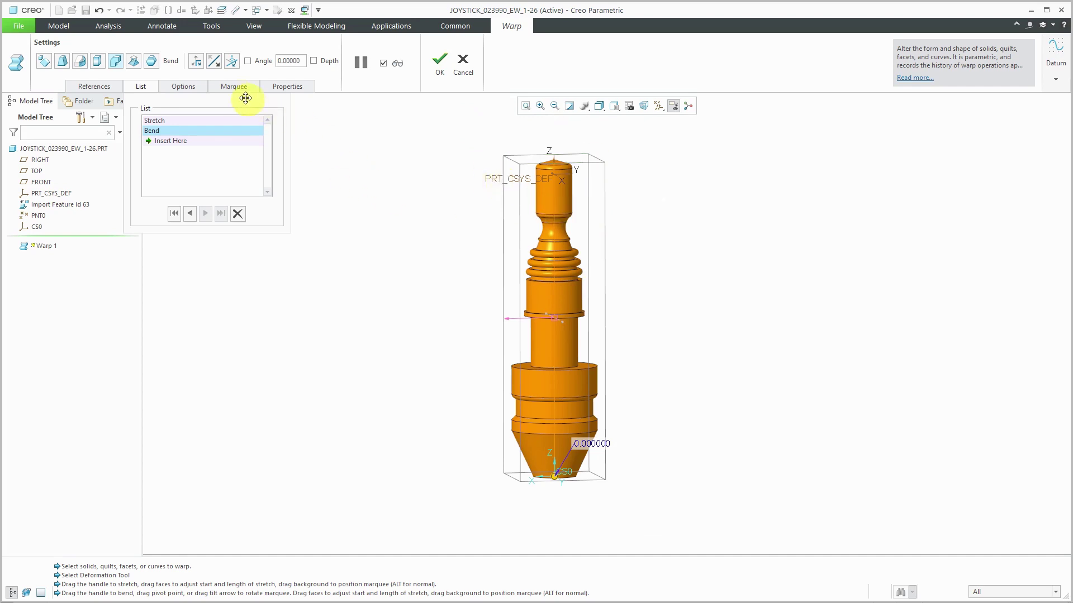
click(214, 61)
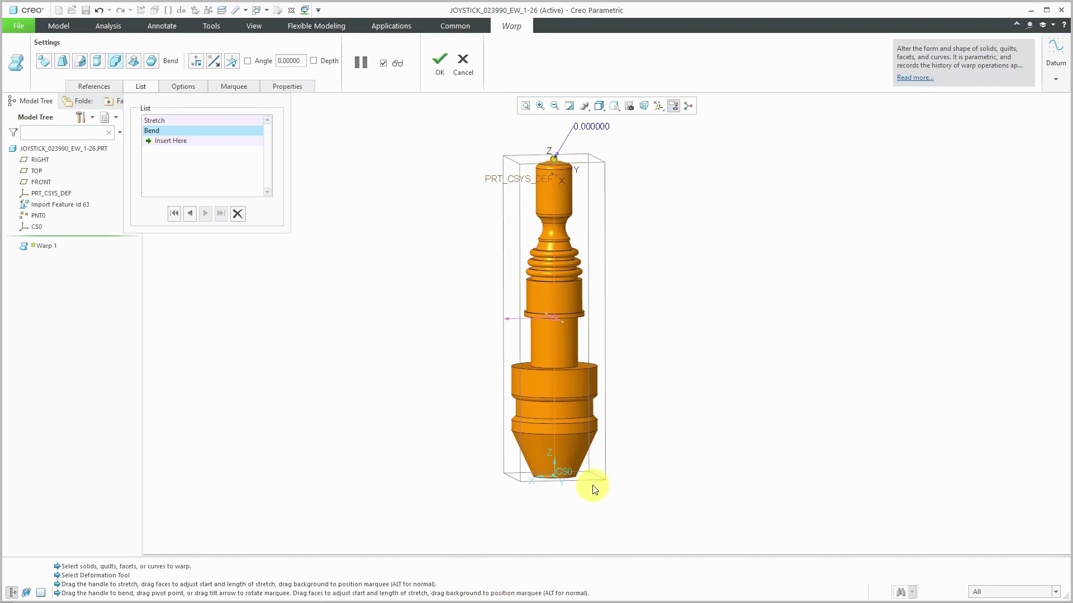
drag(593, 481, 596, 319)
scroll(574, 390, down, 3)
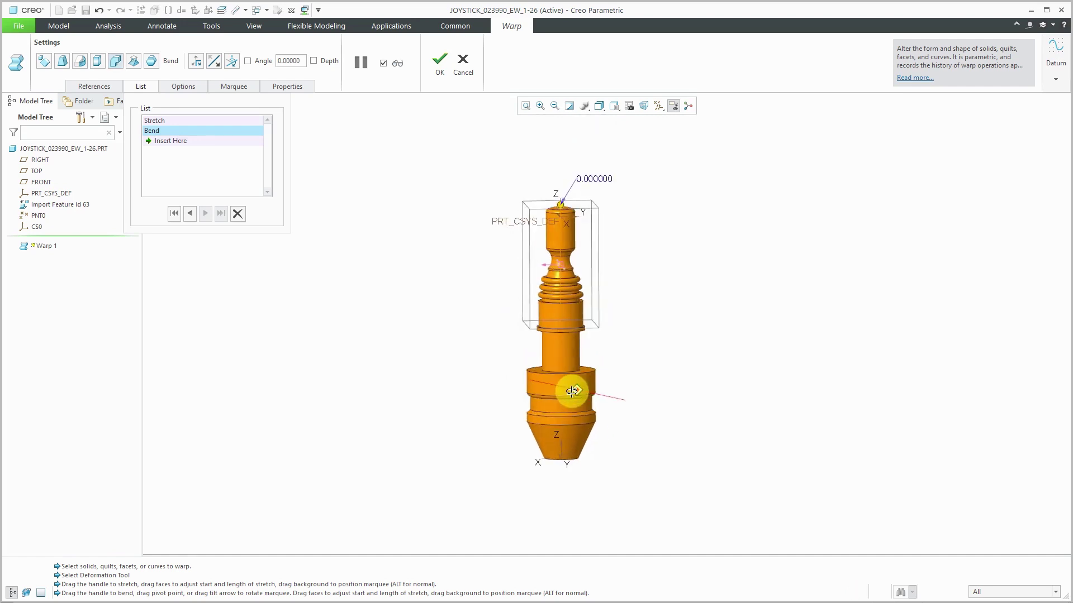
mouse_move(569, 394)
middle_down()
mouse_move(620, 371)
mouse_move(620, 400)
mouse_move(583, 382)
middle_up()
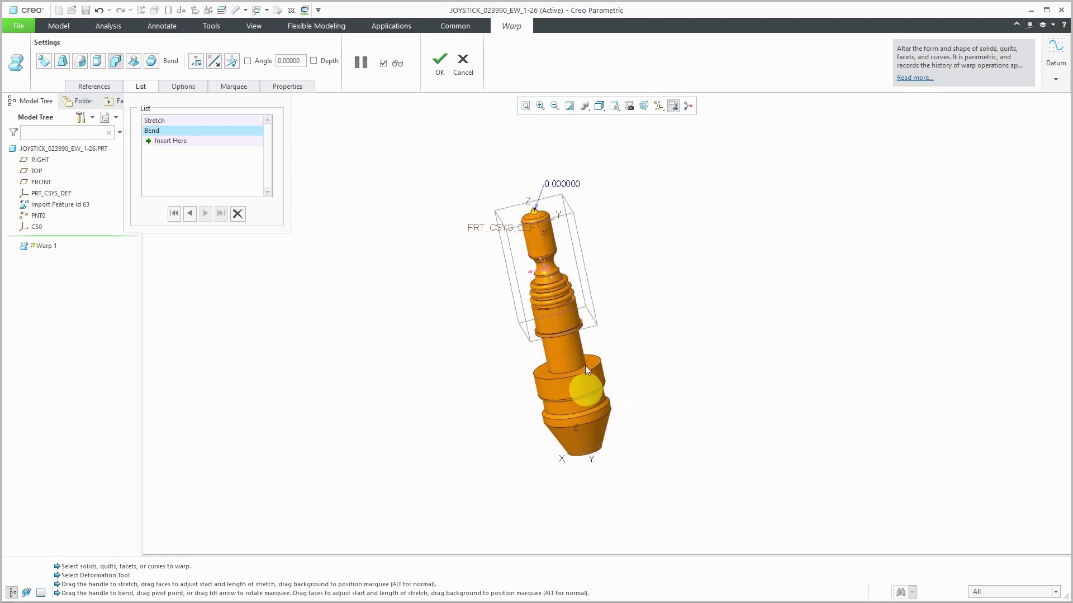
drag(535, 215, 527, 217)
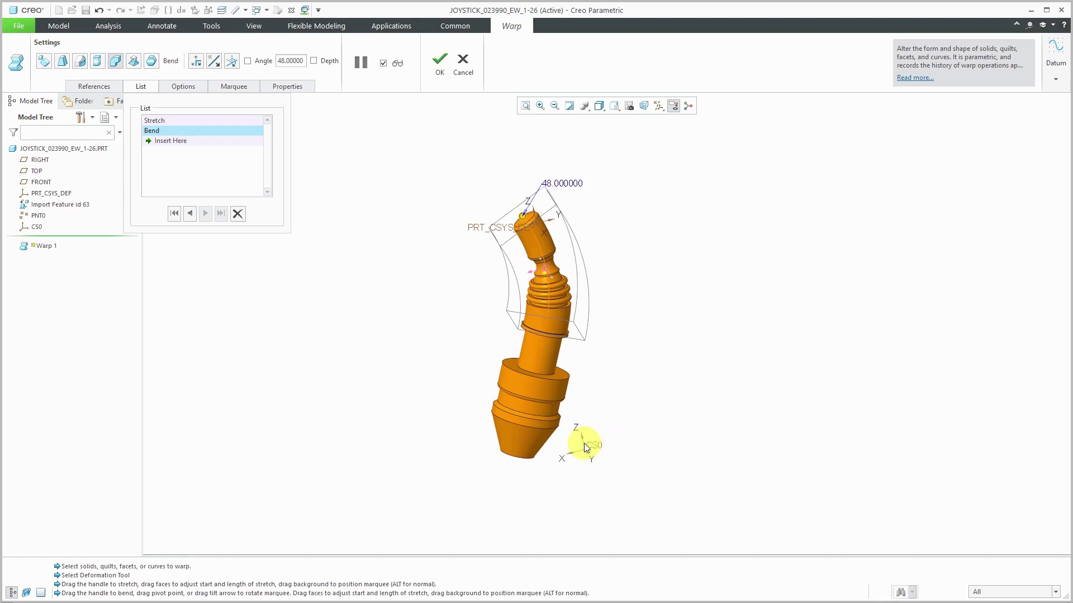
Enable a custom pivot for the bend and set its value to 1.000.
click(185, 87)
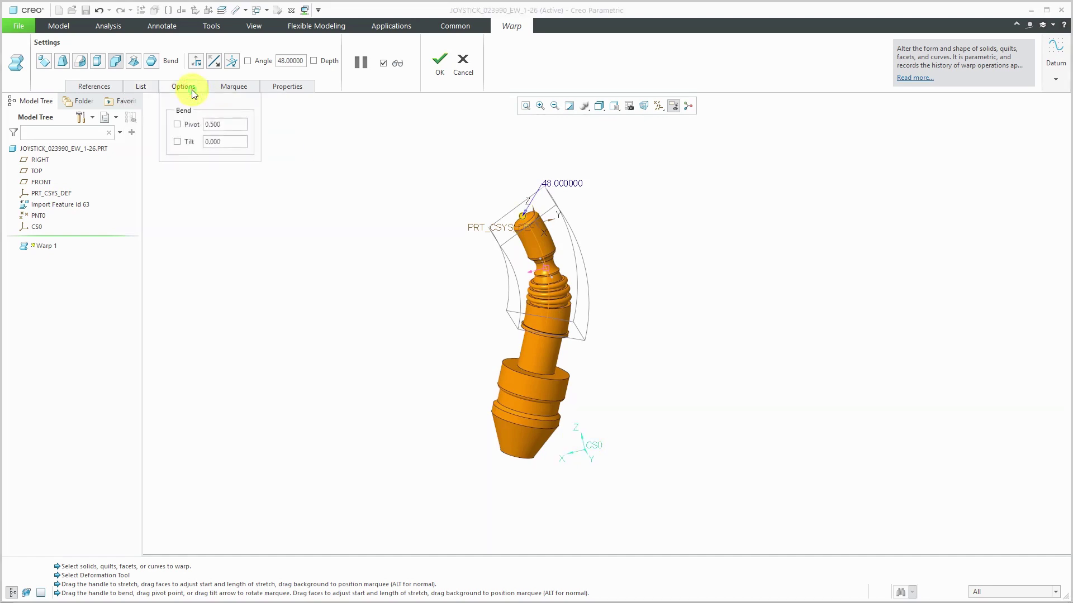
click(177, 125)
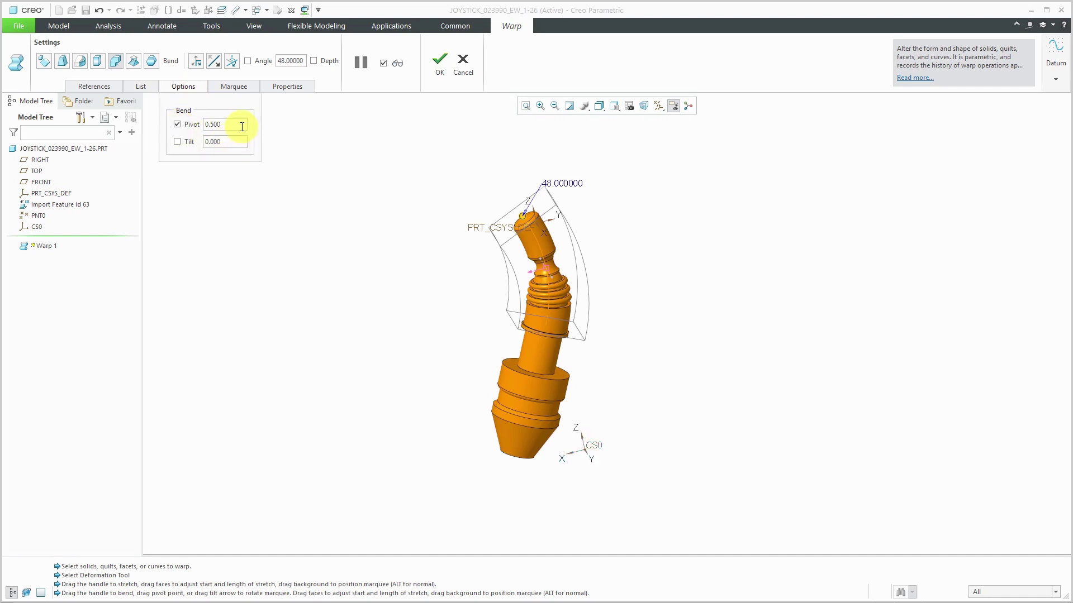
double_click(240, 125)
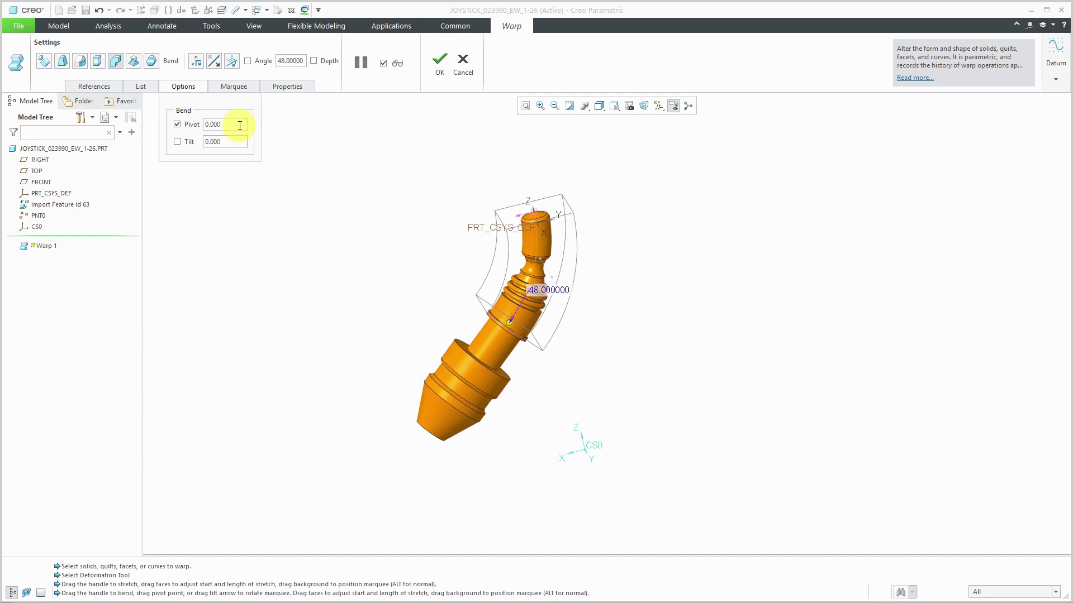
double_click(240, 126)
text(1)
key(Return)
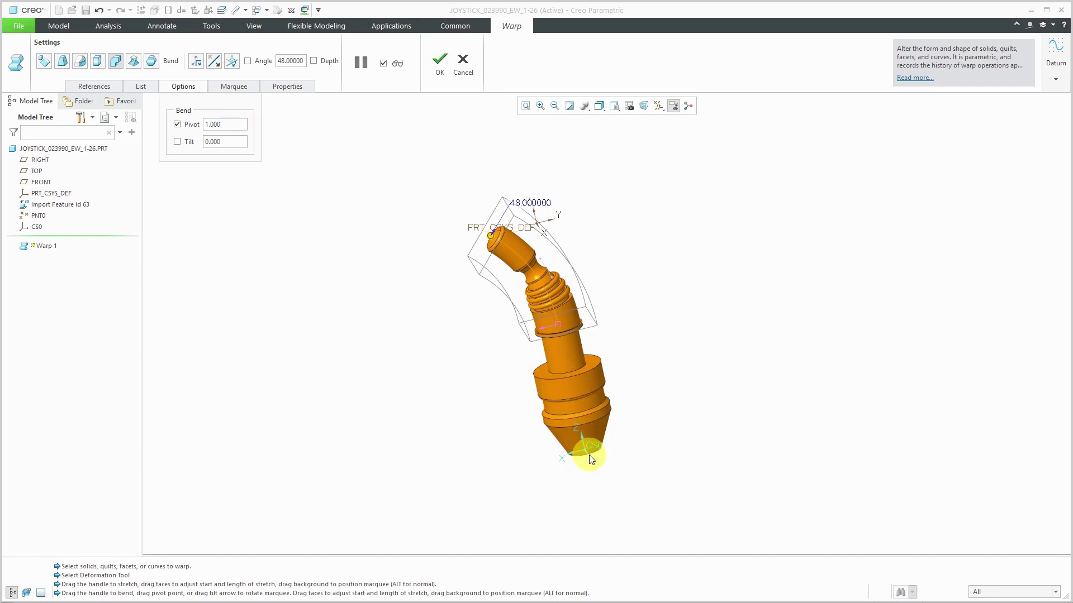
middle_drag(586, 412, 593, 355)
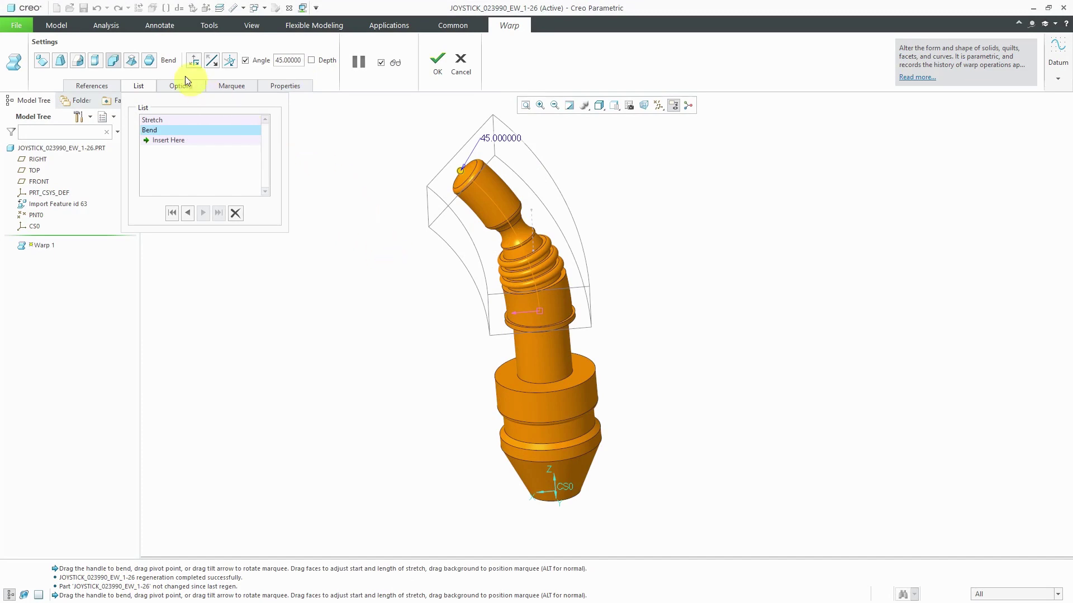
click(150, 60)
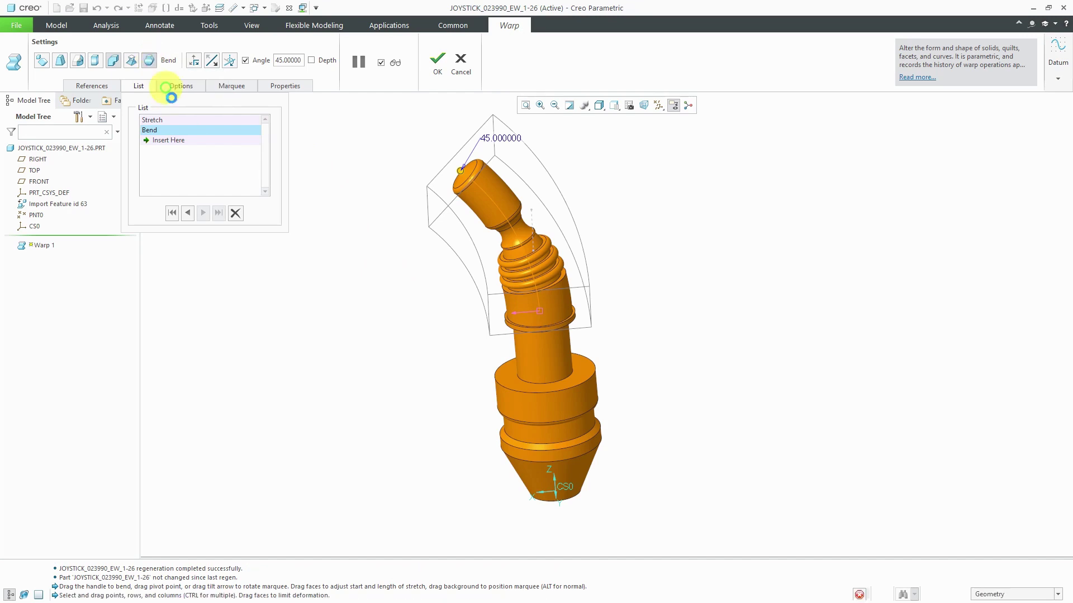
mouse_move(539, 310)
middle_down()
mouse_move(550, 258)
mouse_move(612, 287)
middle_up()
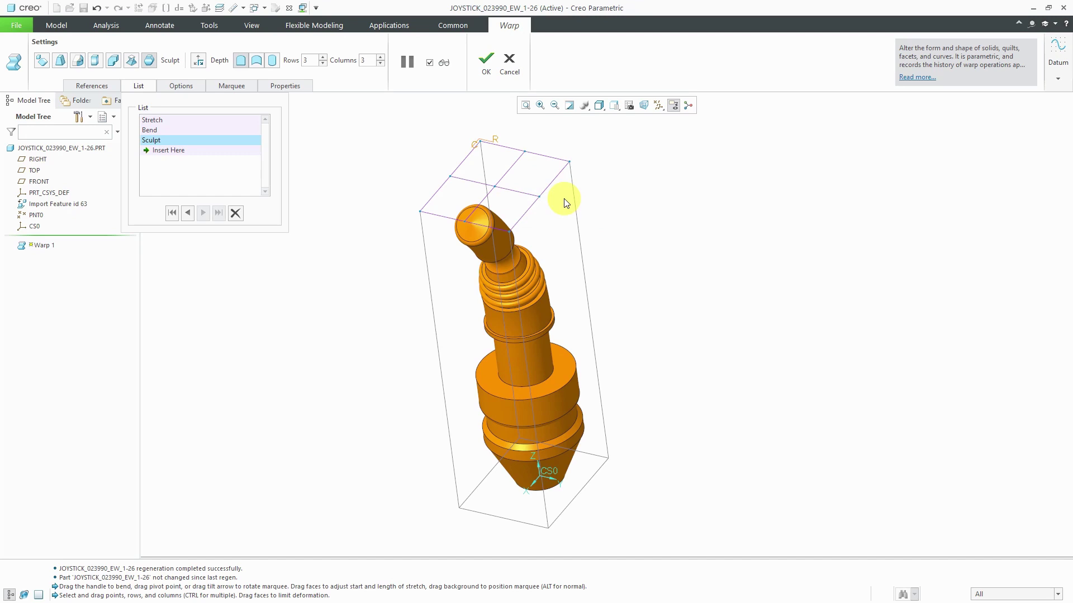
mouse_move(555, 208)
middle_down()
mouse_move(564, 211)
mouse_move(513, 208)
mouse_move(537, 212)
middle_up()
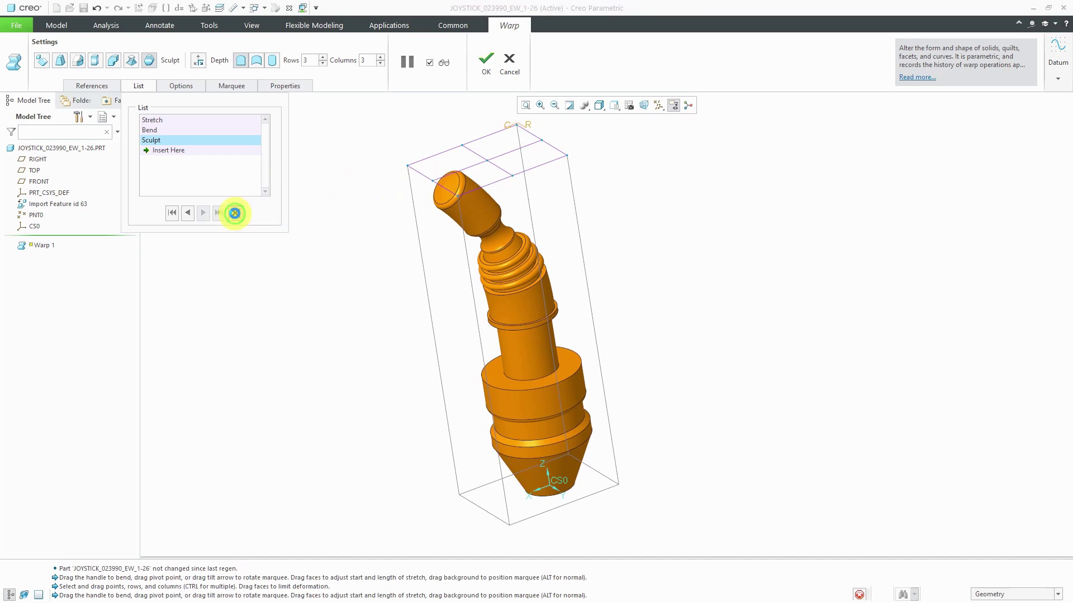
click(235, 214)
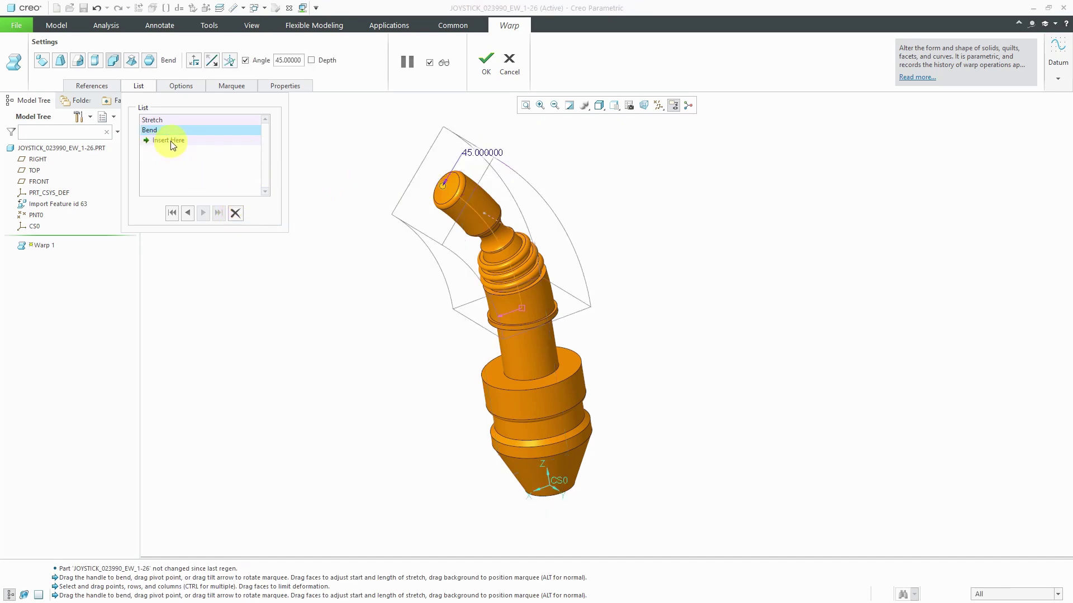
Insert a Sculpt operation right after Stretch in the Warp list.
click(172, 124)
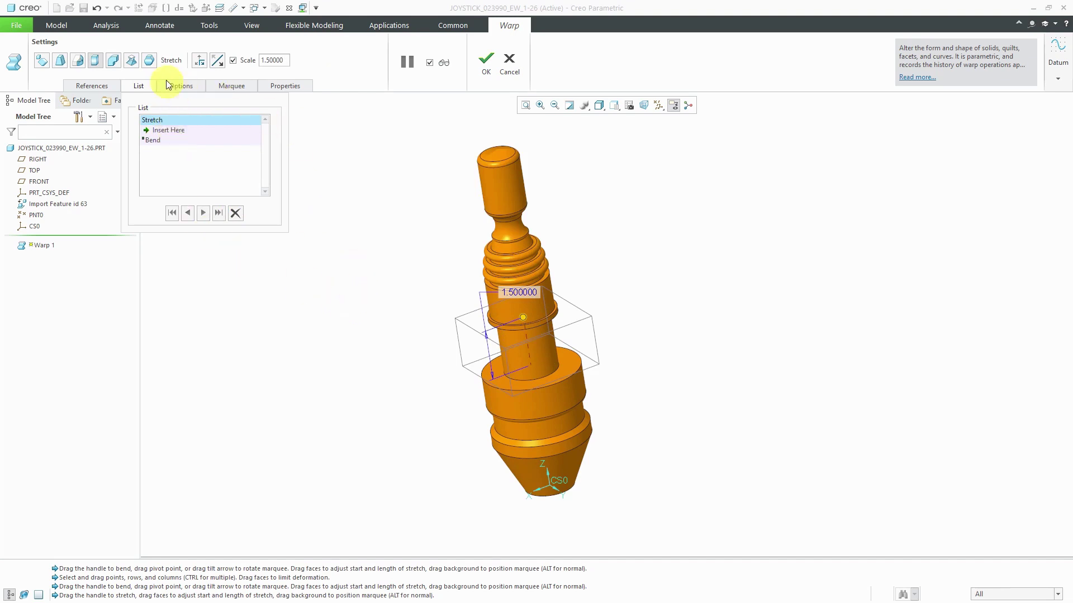
click(149, 60)
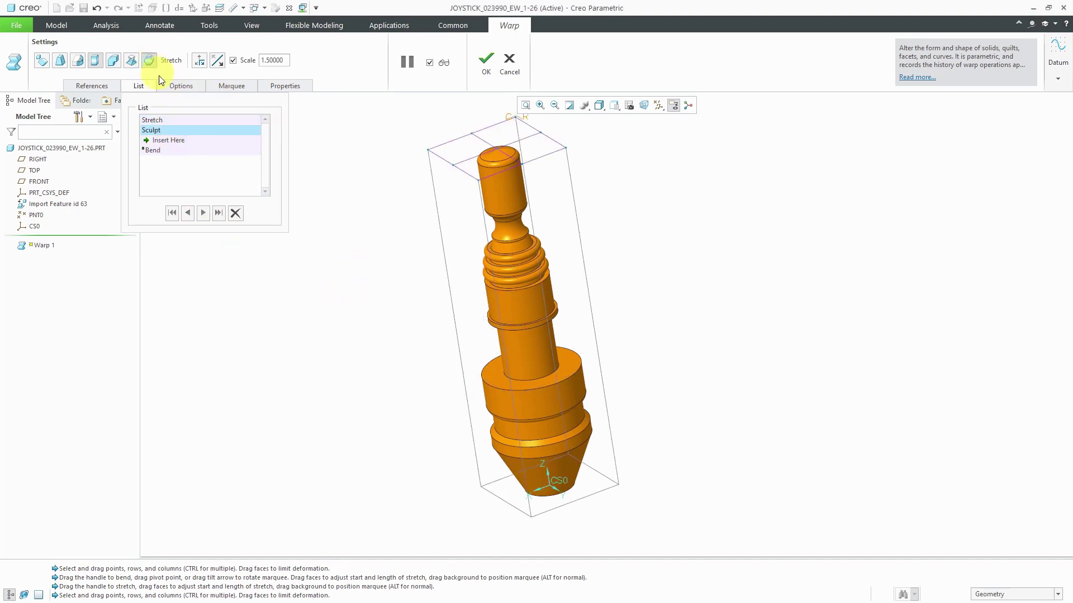
mouse_move(587, 431)
middle_down()
mouse_move(551, 234)
mouse_move(559, 269)
middle_up()
scroll(555, 266, up, 3)
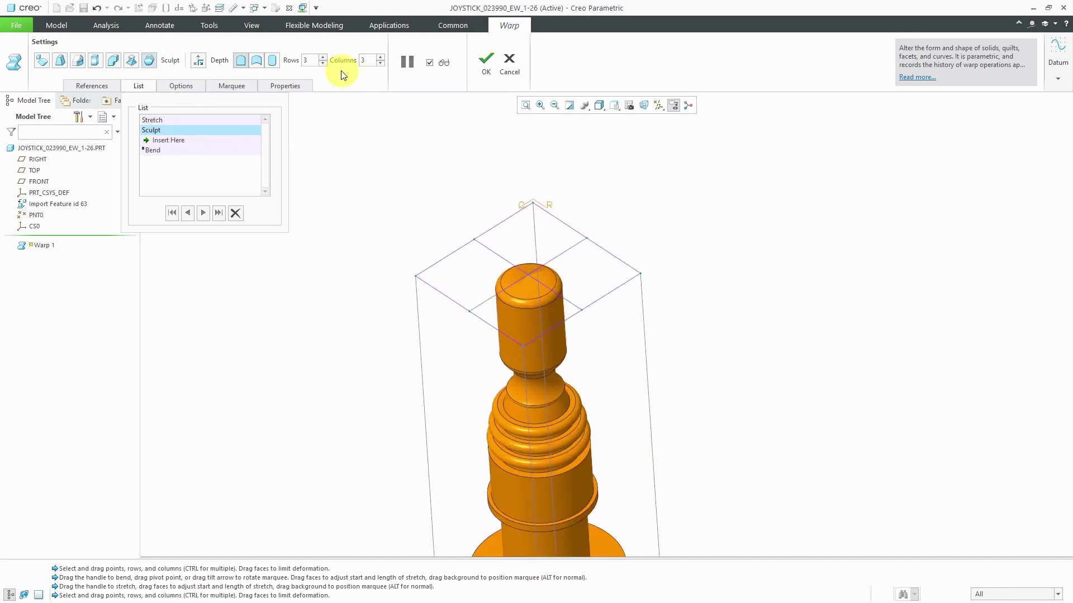
Raise the sculpt control grid to 9 rows and 9 columns.
click(322, 57)
click(324, 59)
click(323, 58)
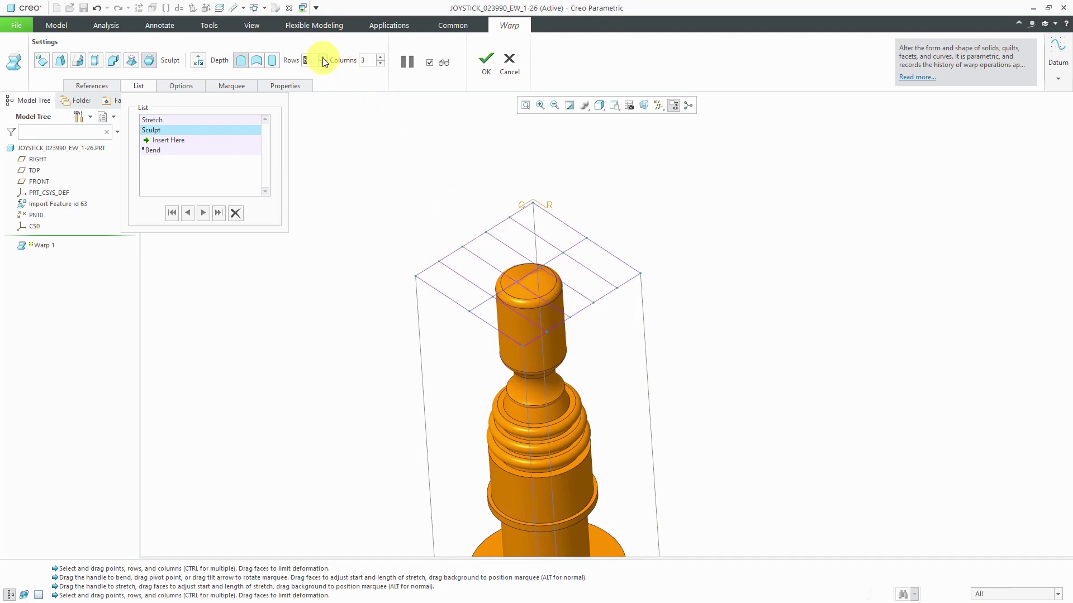
click(323, 58)
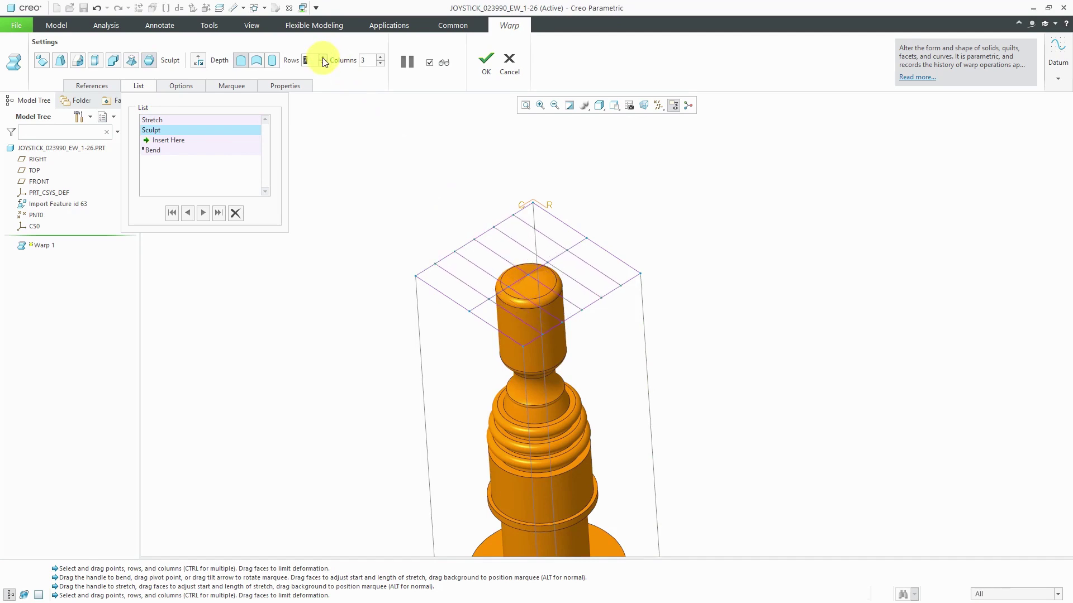
click(323, 58)
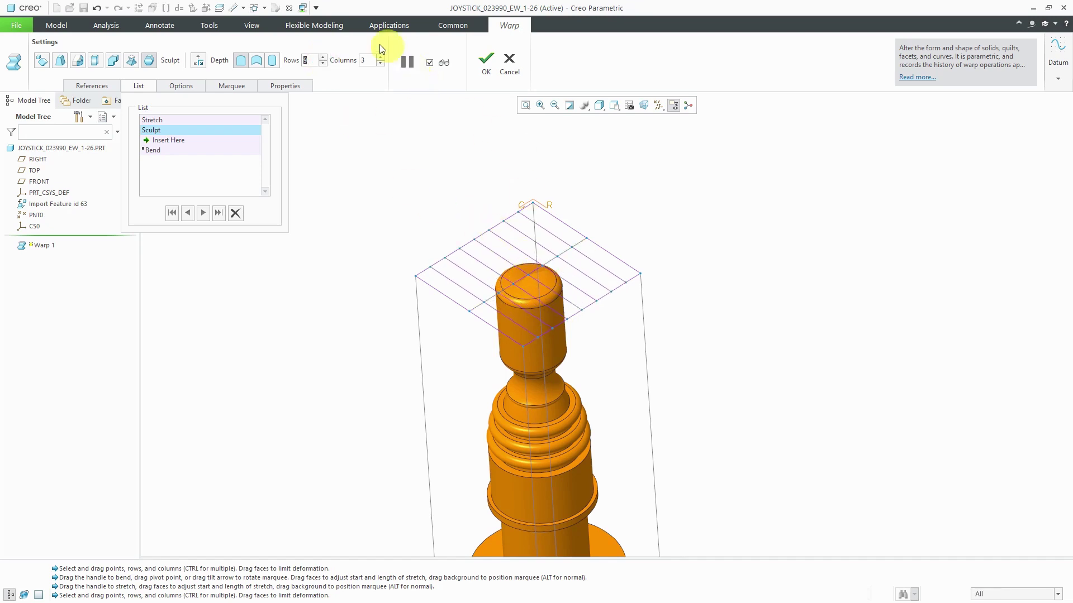
click(379, 58)
click(379, 59)
click(379, 59)
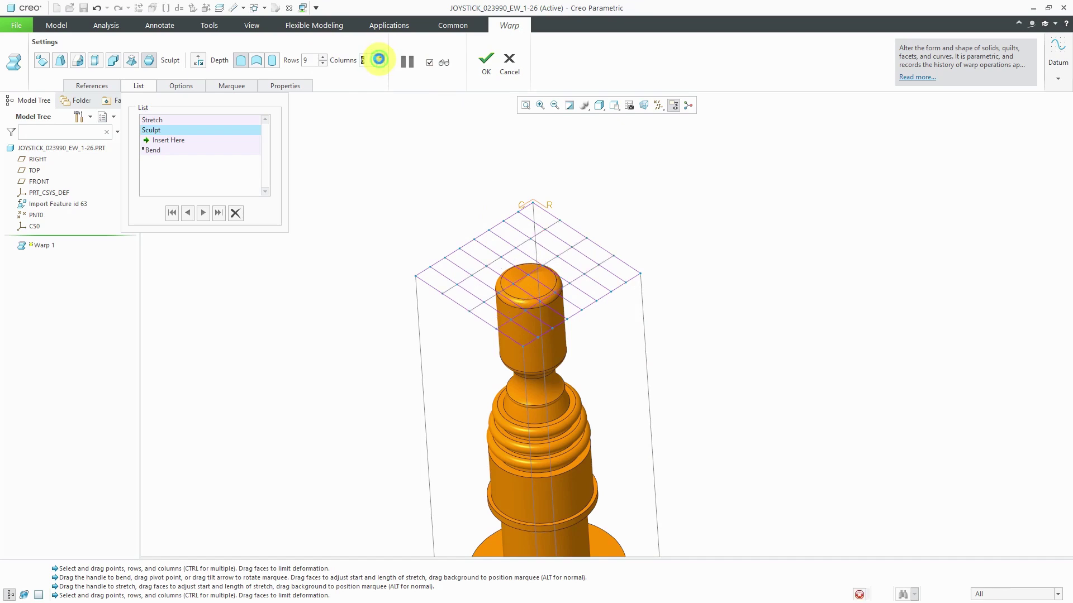
click(379, 59)
click(379, 58)
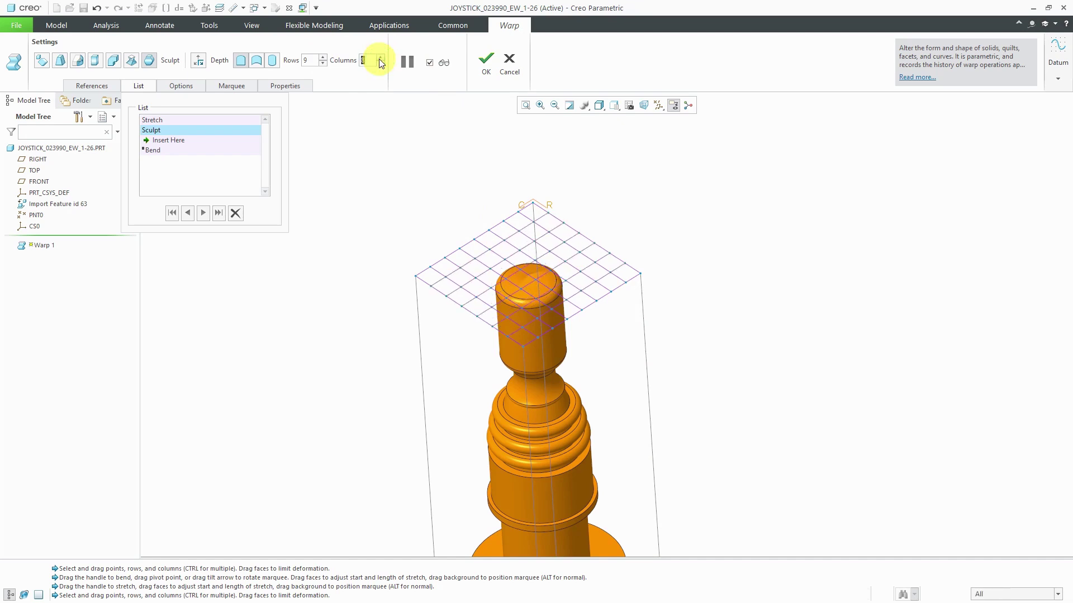
Pull the centre sculpt grid point upward to form a pointed knob tip.
middle_drag(507, 280, 535, 267)
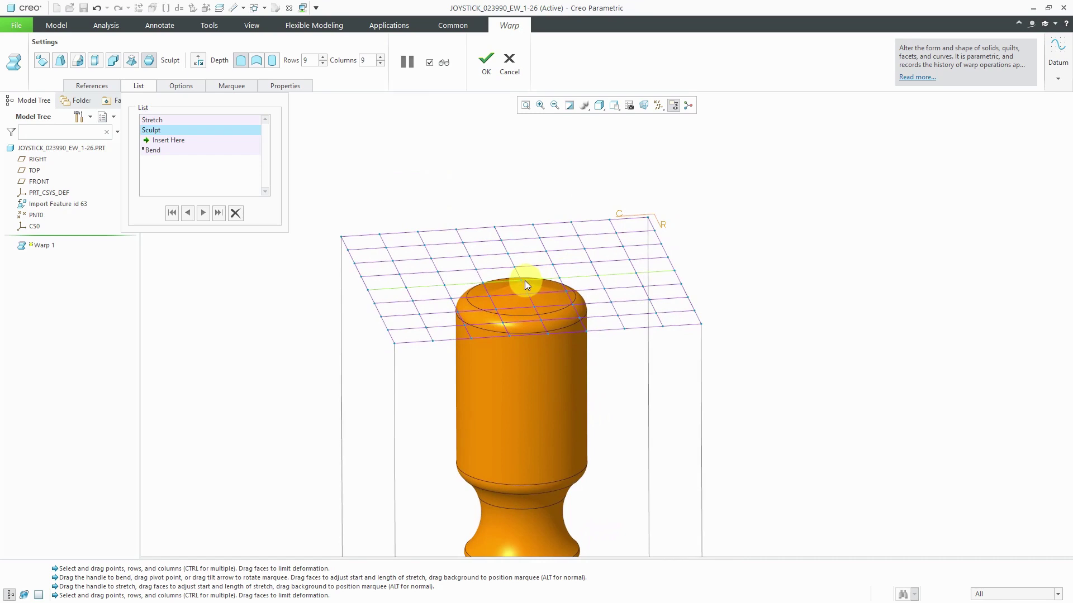
drag(524, 282, 521, 216)
mouse_move(543, 268)
middle_down()
mouse_move(528, 224)
mouse_move(555, 265)
middle_up()
scroll(553, 259, down, 5)
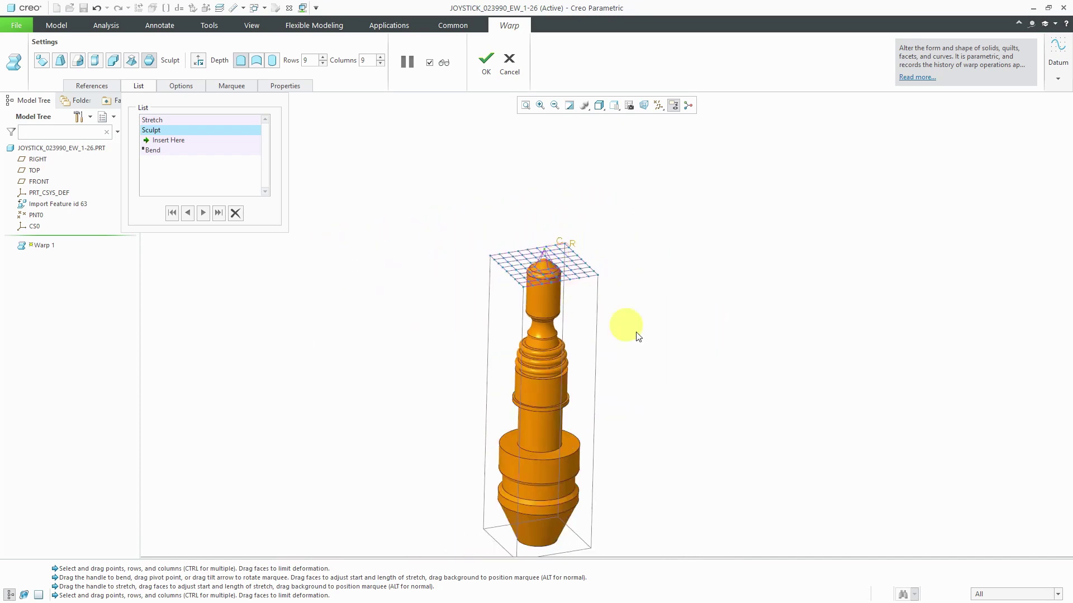
mouse_move(602, 369)
middle_down()
mouse_move(594, 328)
mouse_move(604, 369)
middle_up()
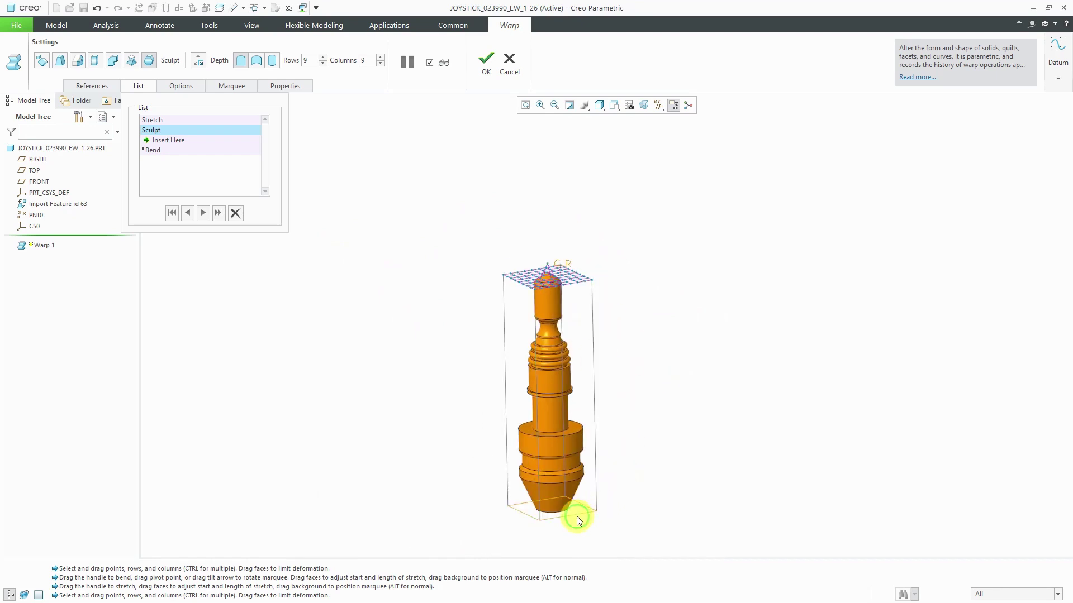
Move the sculpt region's bottom face up so it covers only the knob.
drag(581, 506, 567, 304)
scroll(556, 274, up, 5)
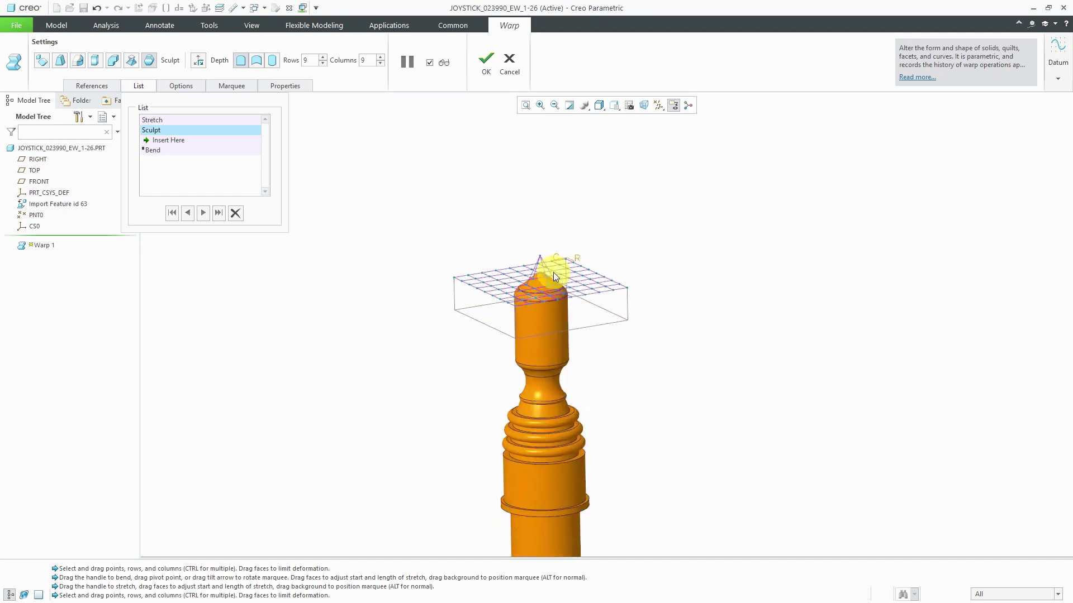
scroll(541, 295, up, 1)
scroll(539, 297, down, 2)
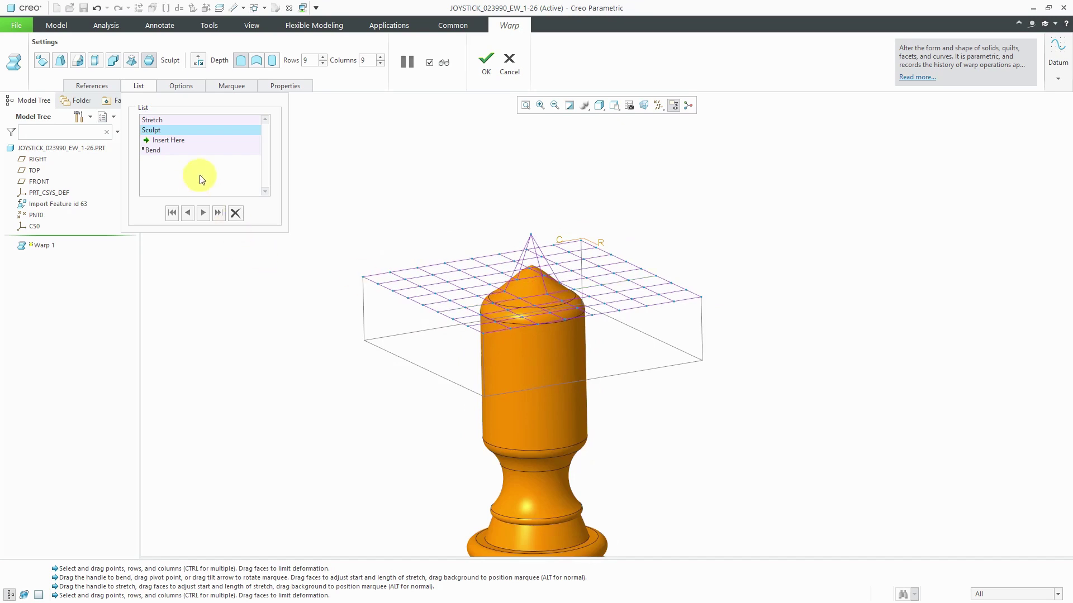
Reselect the Bend operation, check the combined stretch, bend and sculpt, and complete Warp 1.
click(165, 151)
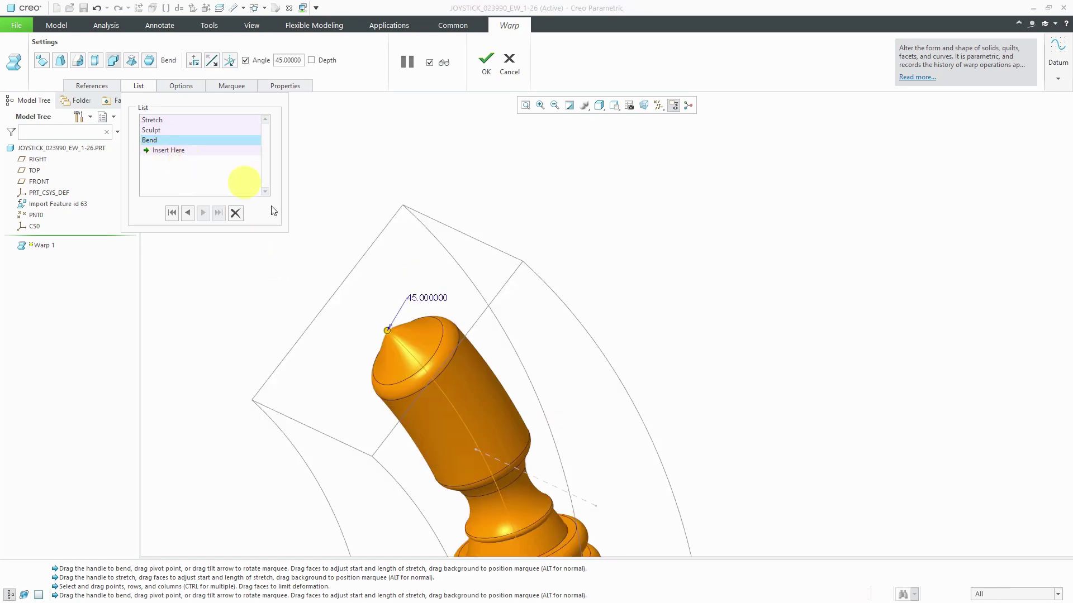
scroll(522, 432, down, 3)
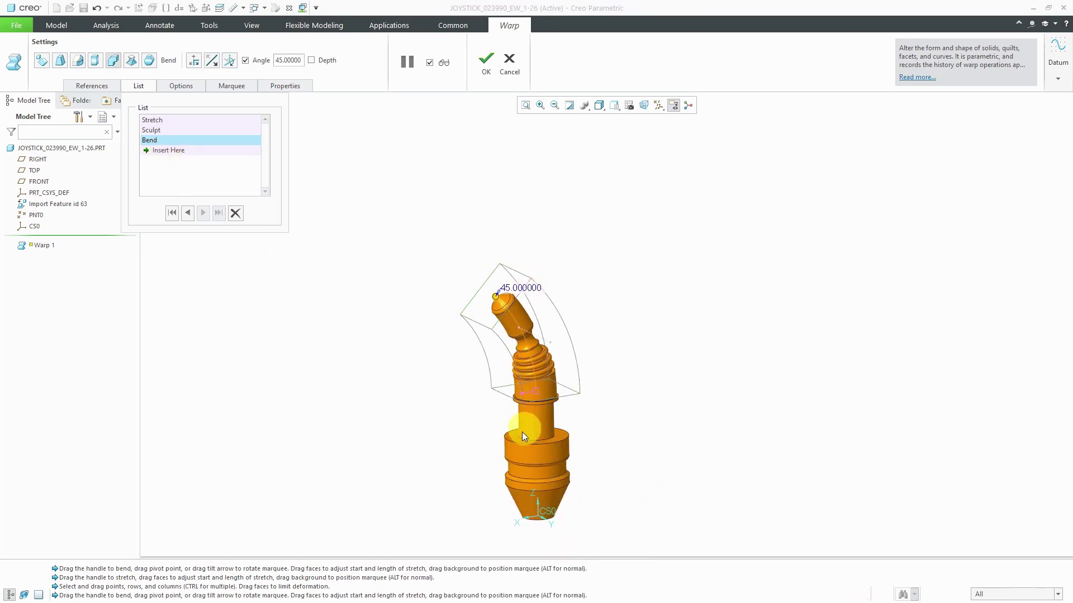
scroll(508, 454, up, 2)
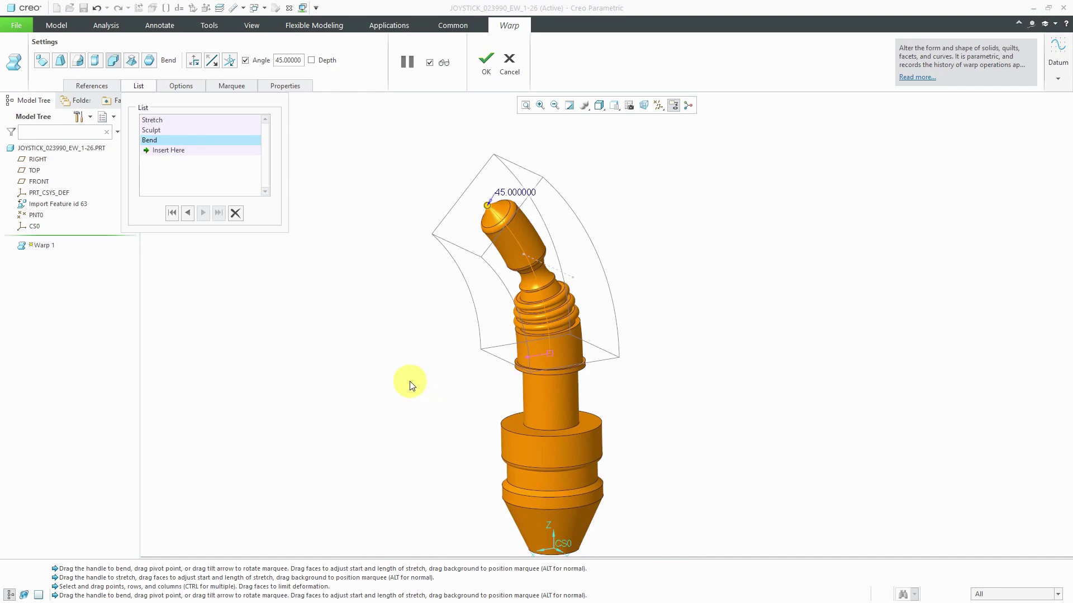
click(487, 70)
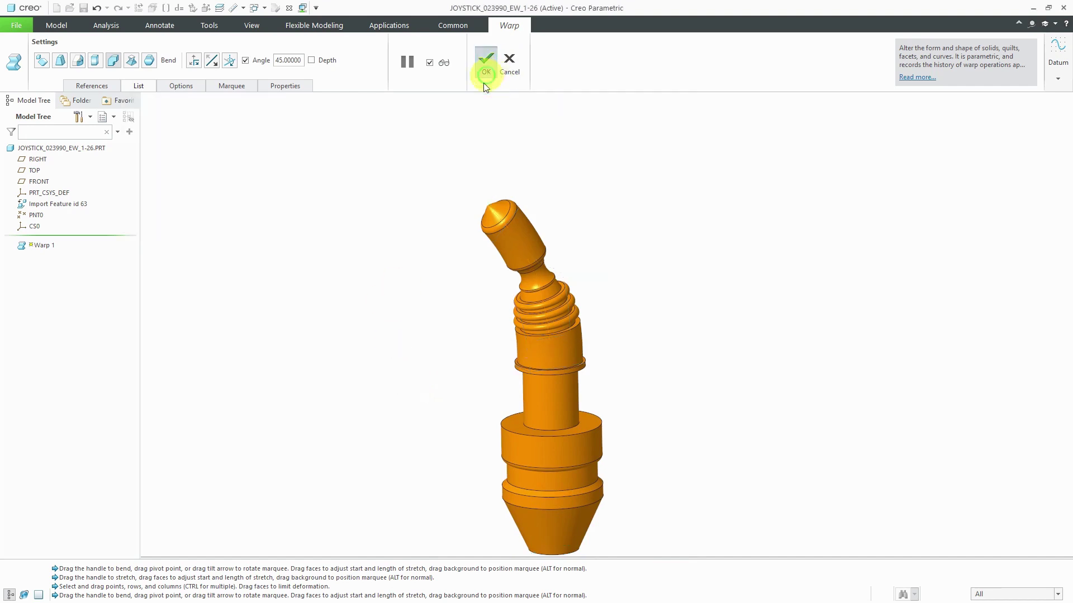